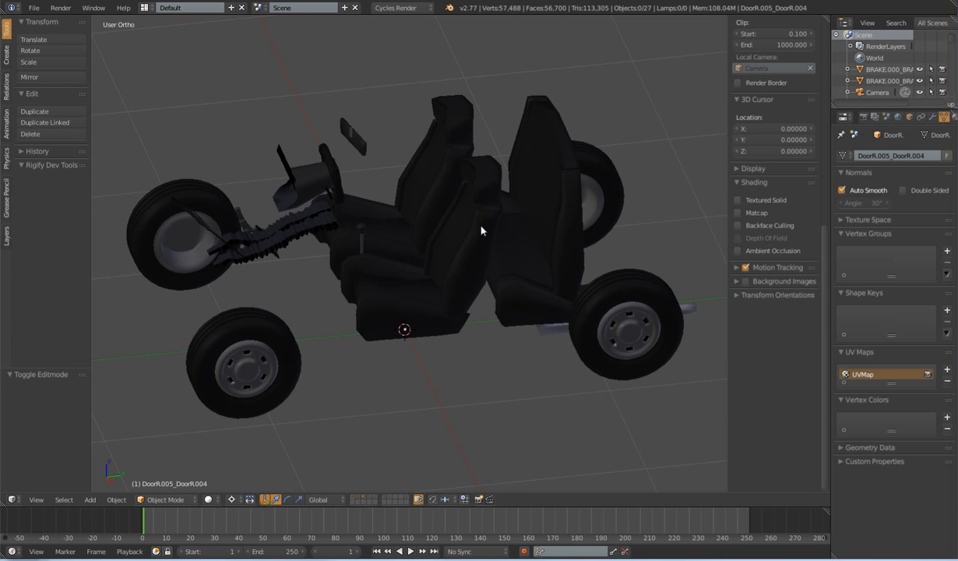
Select the wheels one by one and test-move the rear pair to check which wheels are joined
right_click(639, 291)
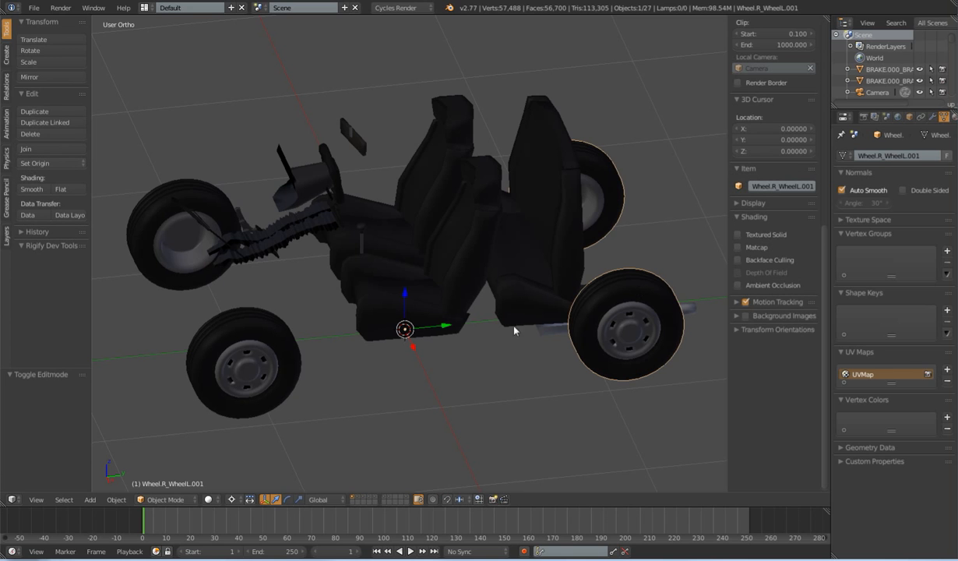
right_click(225, 330)
right_click(171, 218)
right_click(641, 291)
middle_drag(635, 391, 621, 400)
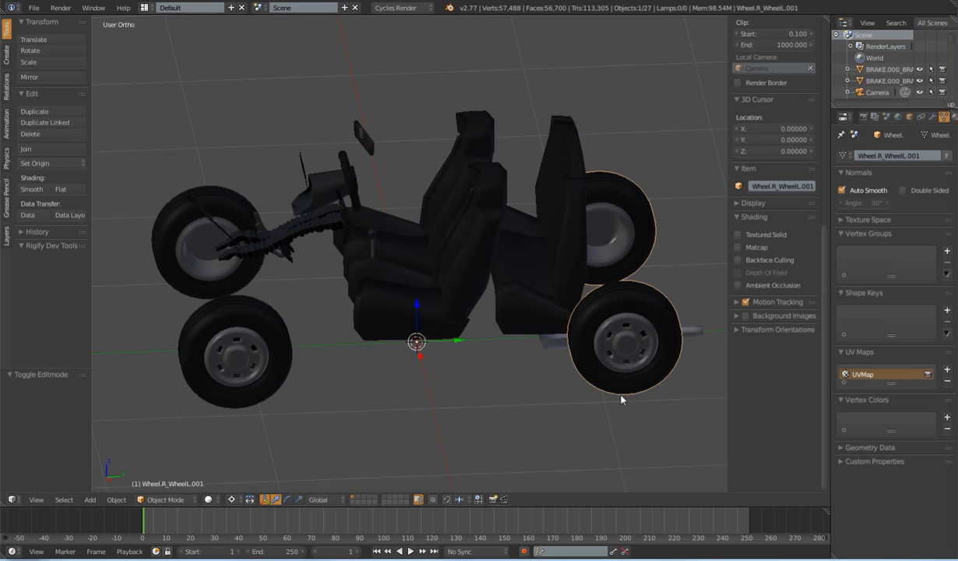
key(g)
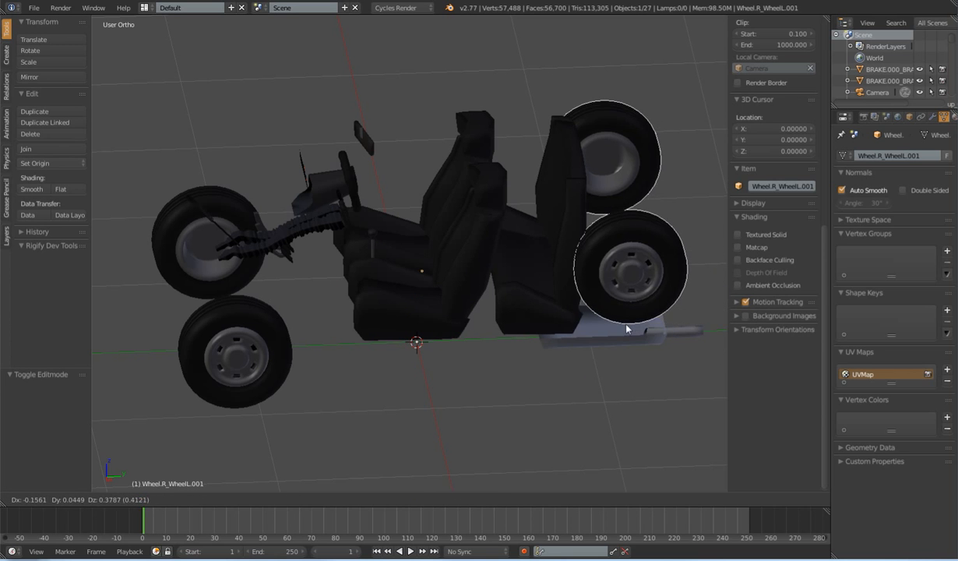
right_click(627, 330)
Separate the near rear wheel's linked geometry from the joined rear wheel pair into its own object
middle_drag(593, 351, 574, 273)
scroll(576, 350, up, 3)
key(Tab)
key(a)
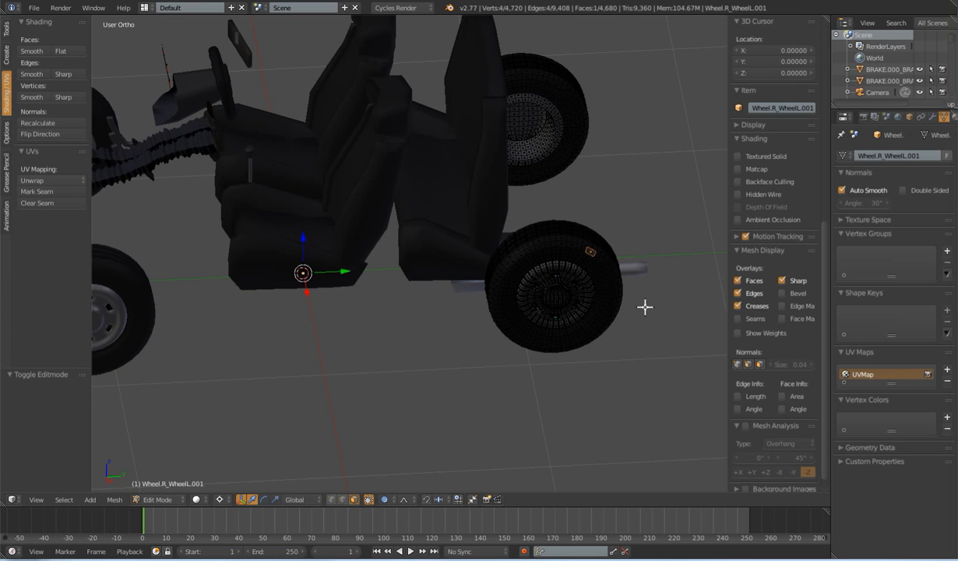
key(ctrl+l)
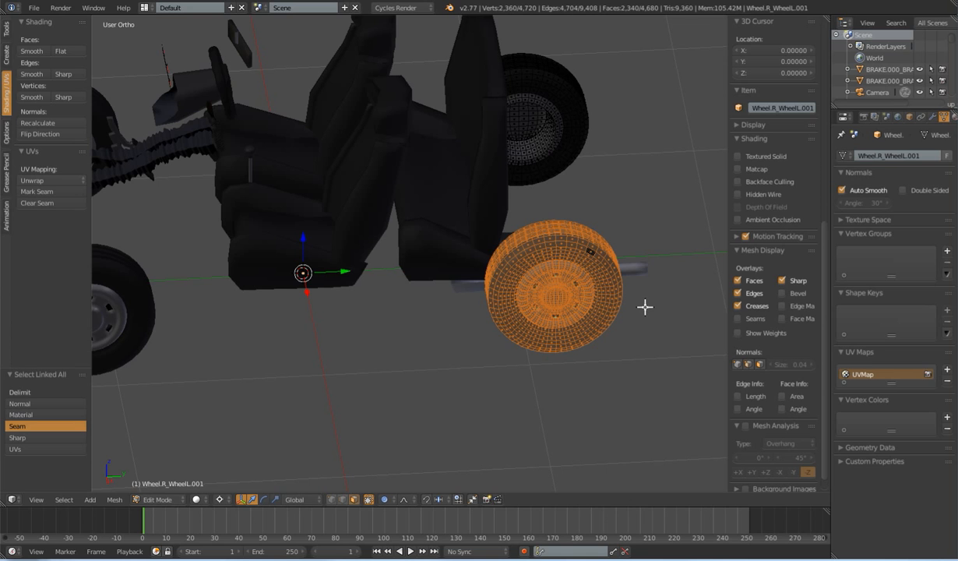
key(p)
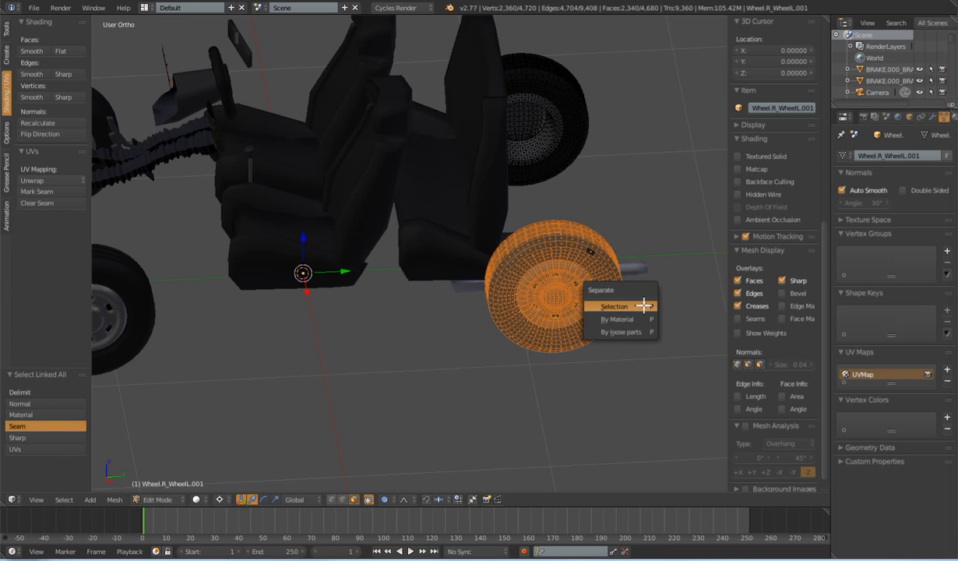
click(637, 306)
key(Tab)
Select all four wheels in turn to check that each is a separate object
scroll(576, 312, down, 3)
right_click(490, 258)
right_click(492, 146)
right_click(205, 168)
right_click(222, 261)
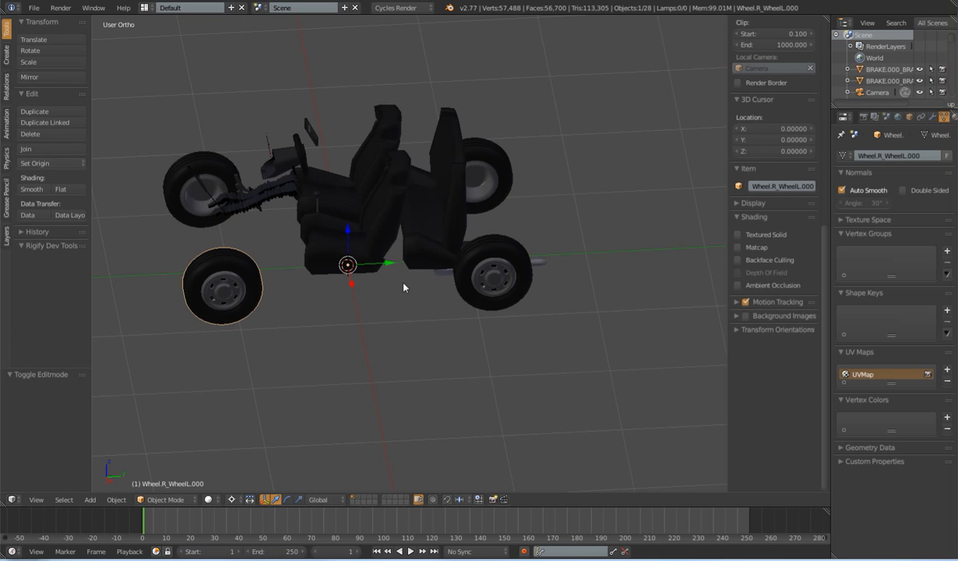
Examine the remaining car parts from several angles and select the front seats to check how they are grouped
middle_drag(364, 343, 475, 312)
scroll(483, 347, up, 5)
scroll(528, 326, up, 4)
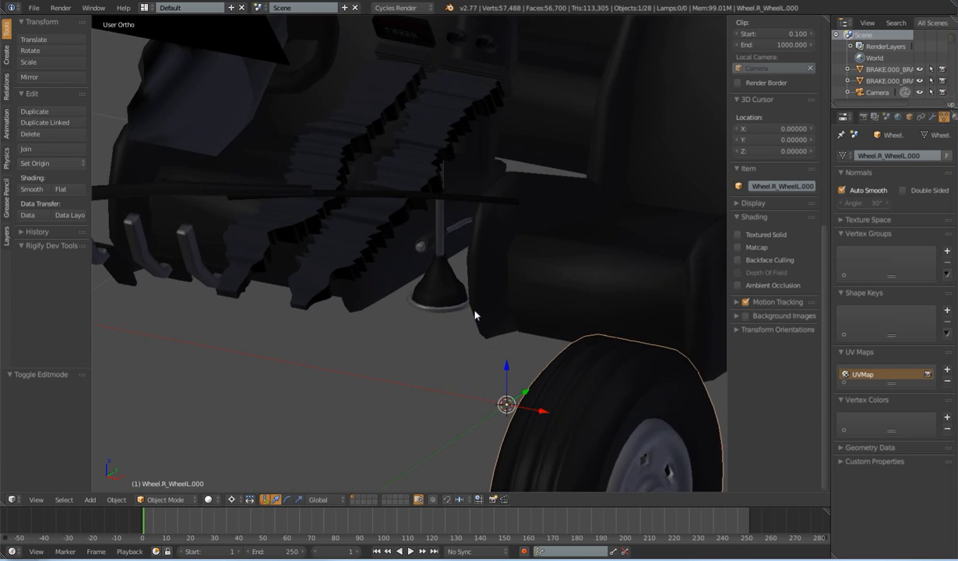
scroll(476, 315, down, 6)
middle_drag(562, 280, 552, 286)
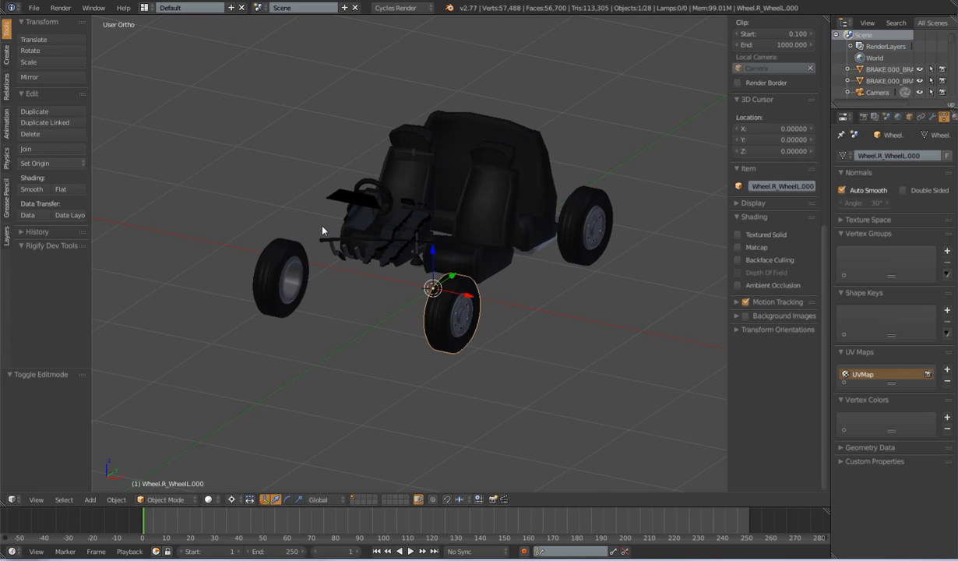
middle_drag(479, 257, 462, 292)
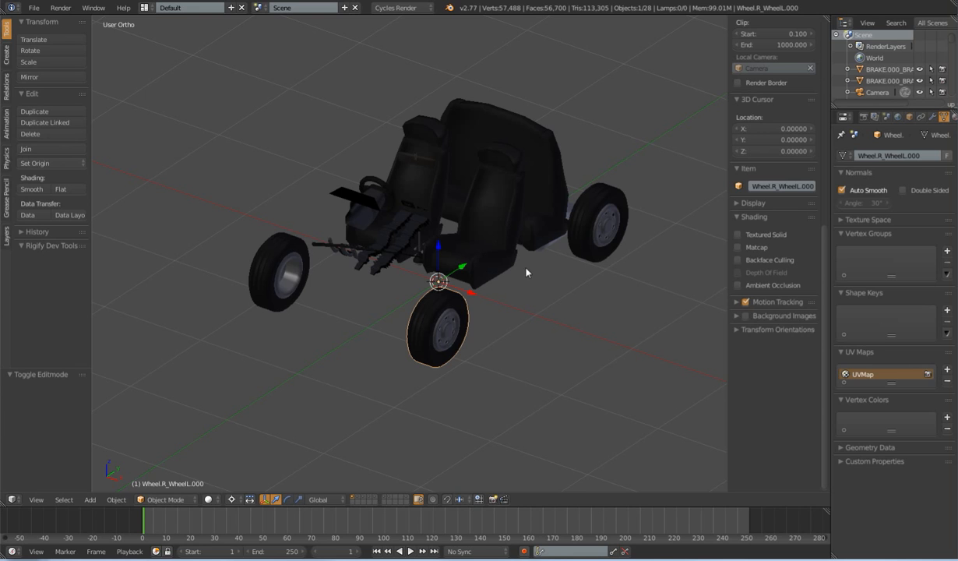
mouse_move(528, 274)
middle_down()
mouse_move(529, 282)
mouse_move(543, 265)
mouse_move(528, 277)
middle_up()
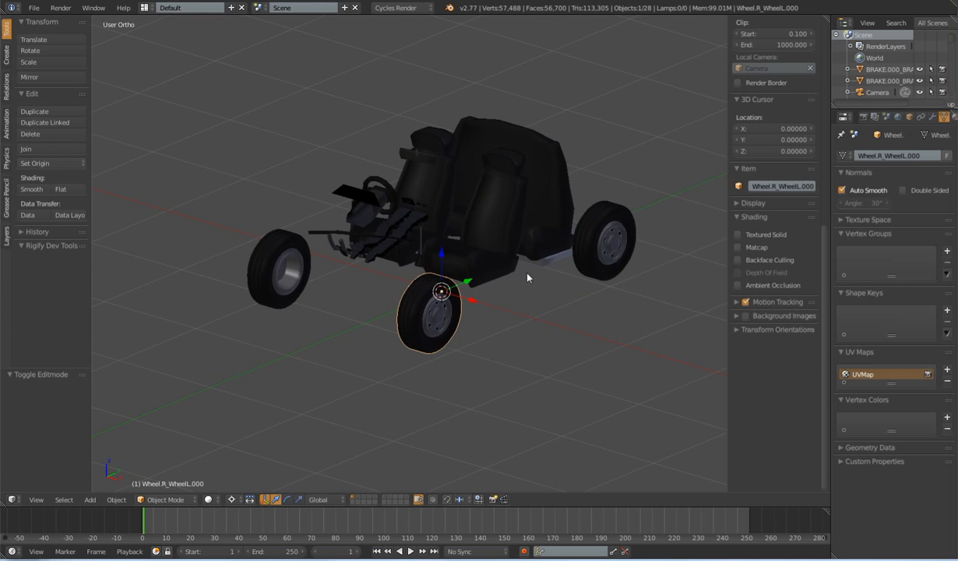
middle_drag(452, 282, 481, 316)
middle_drag(548, 287, 526, 298)
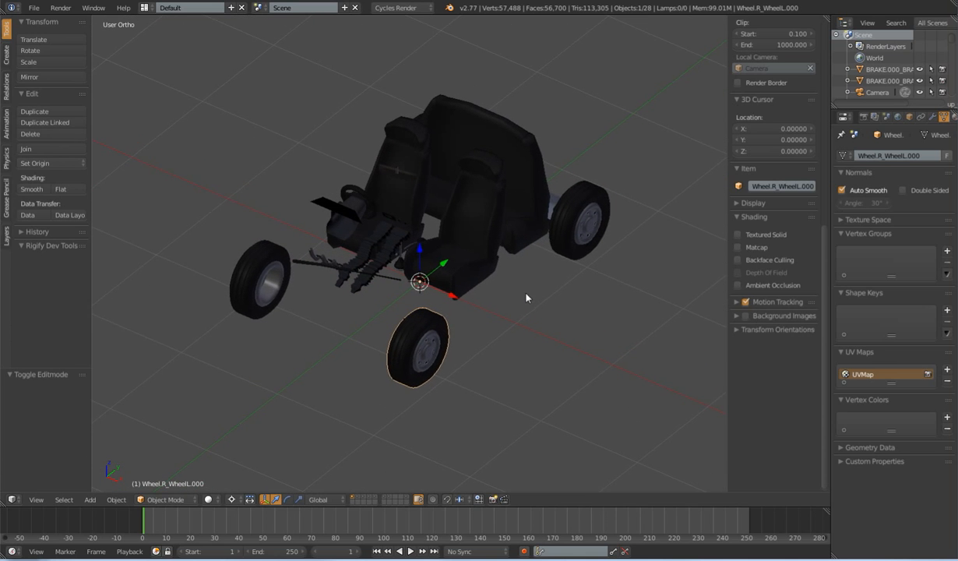
scroll(527, 297, up, 2)
right_click(453, 255)
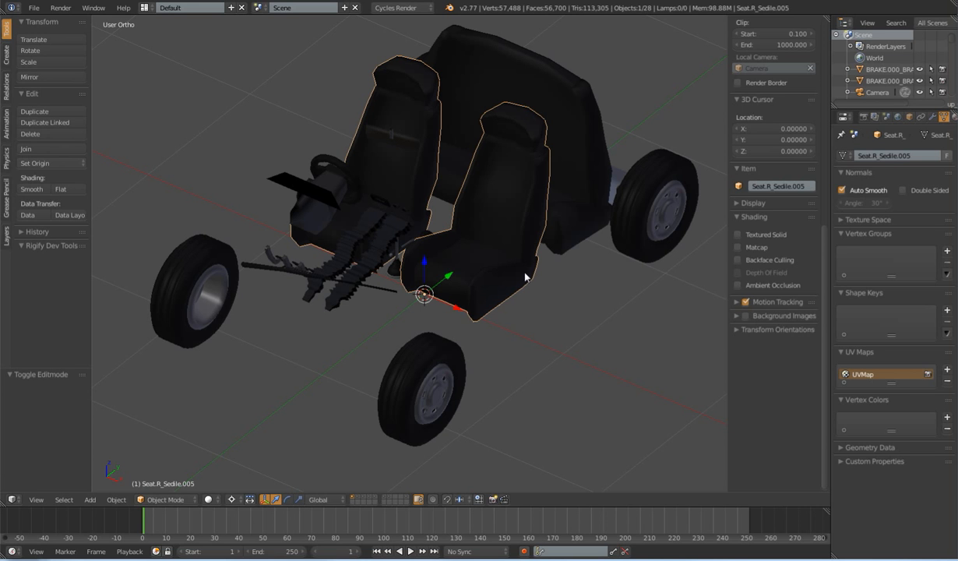
scroll(548, 265, up, 3)
scroll(548, 265, up, 5)
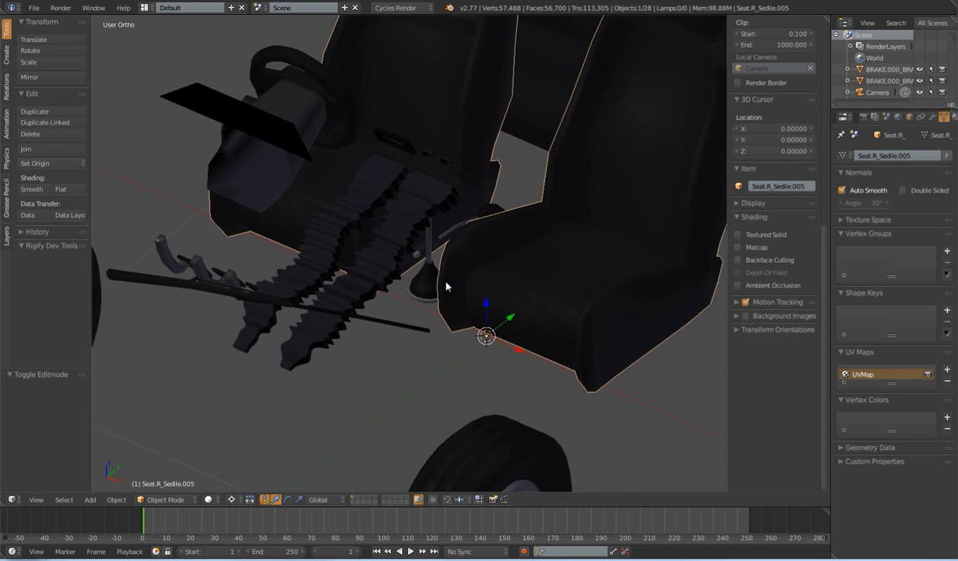
middle_drag(465, 335, 504, 202)
Separate the gear shift's conical boot from the lever and knob by its linked geometry
right_click(413, 221)
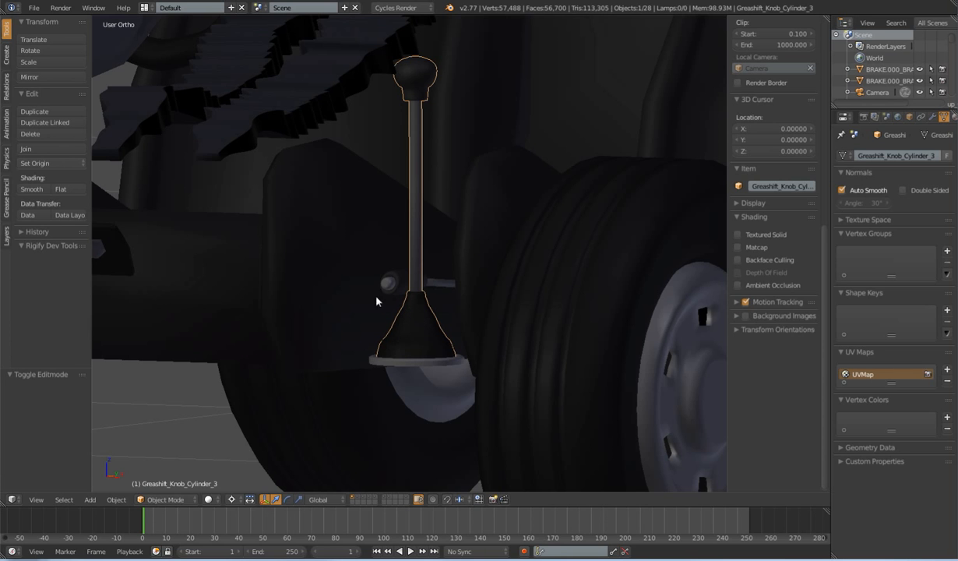
middle_drag(473, 248, 471, 259)
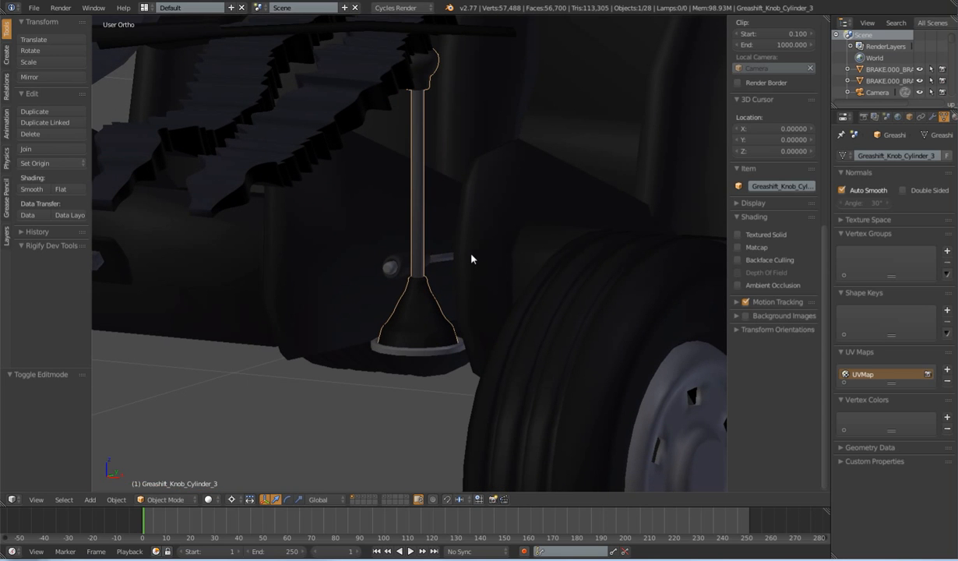
middle_drag(469, 250, 430, 304)
key(Tab)
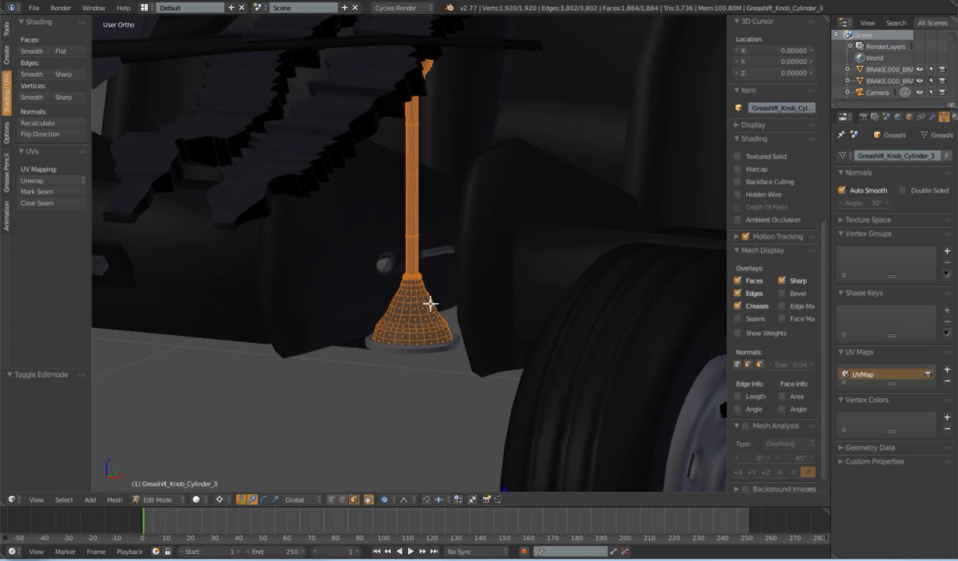
right_click(417, 308)
key(ctrl+l)
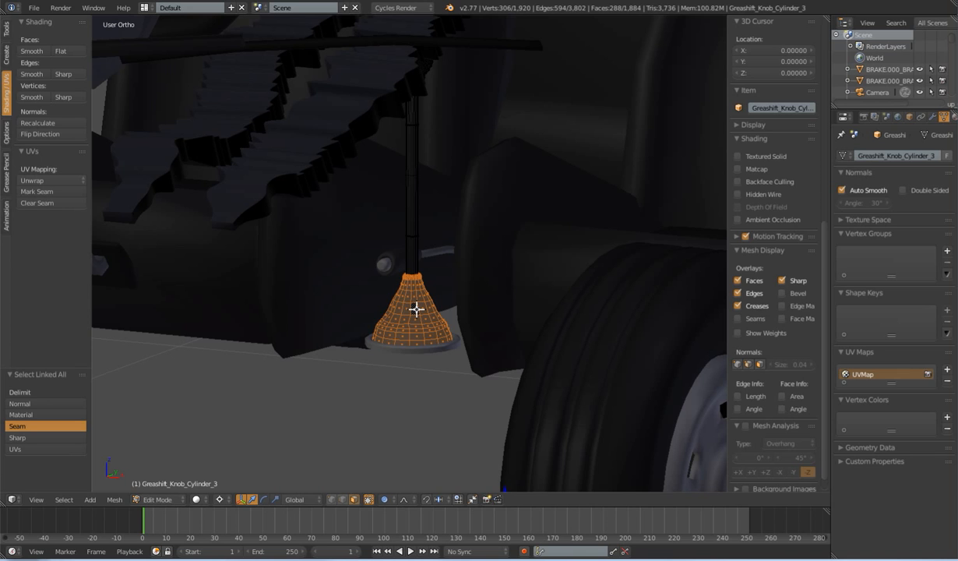
key(p)
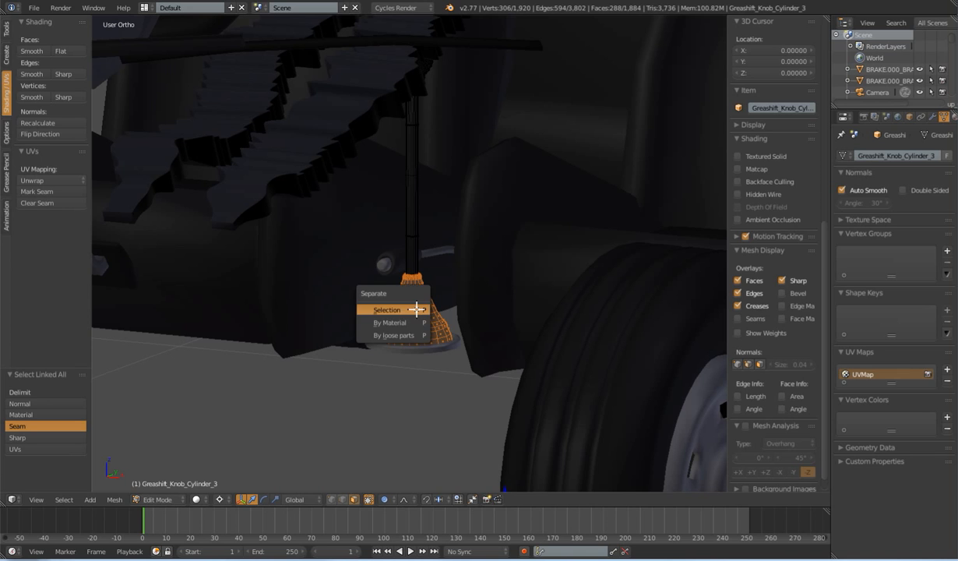
click(417, 309)
middle_drag(505, 252, 460, 201)
key(Tab)
Select the gear lever and its boot individually to check their separation
right_click(422, 147)
right_click(420, 164)
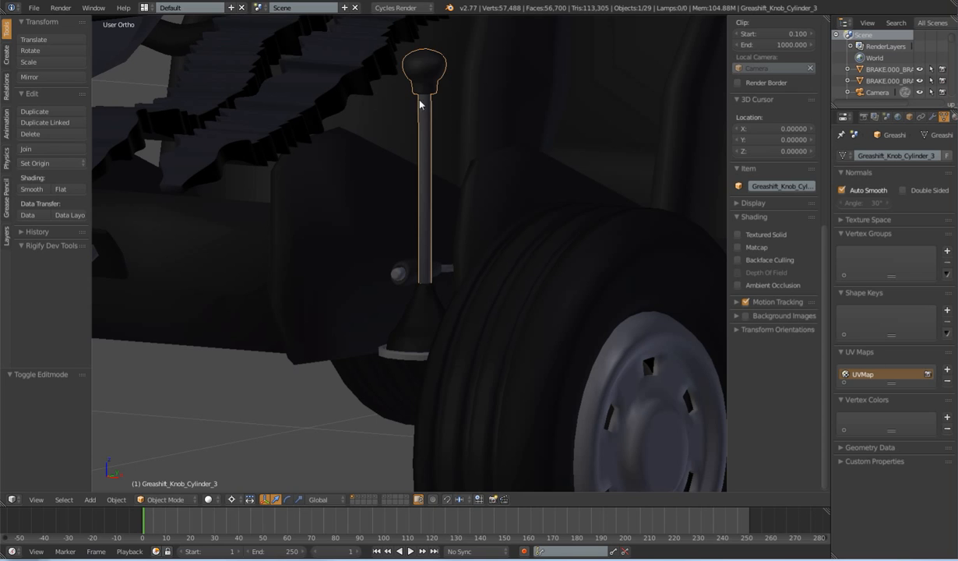
middle_drag(488, 167, 491, 173)
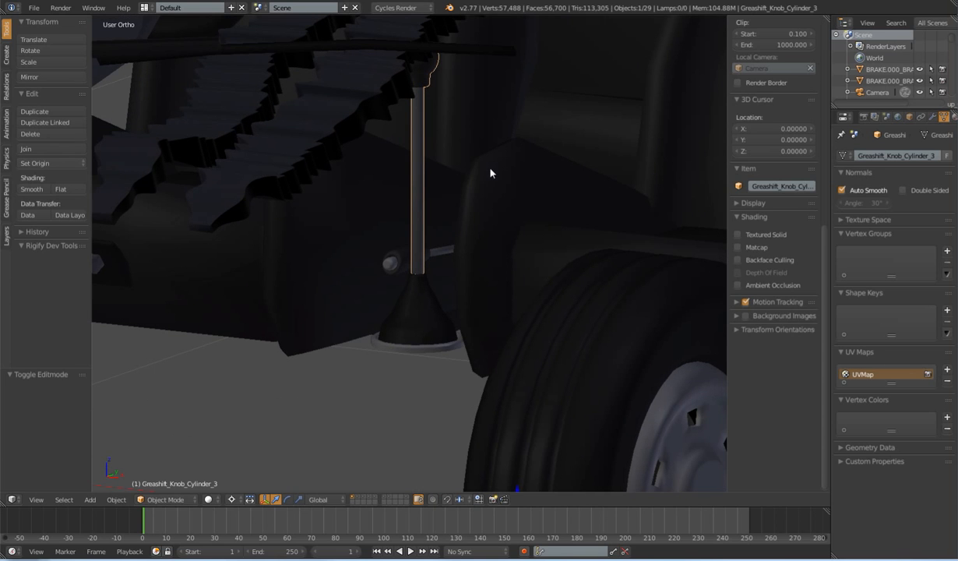
right_click(413, 316)
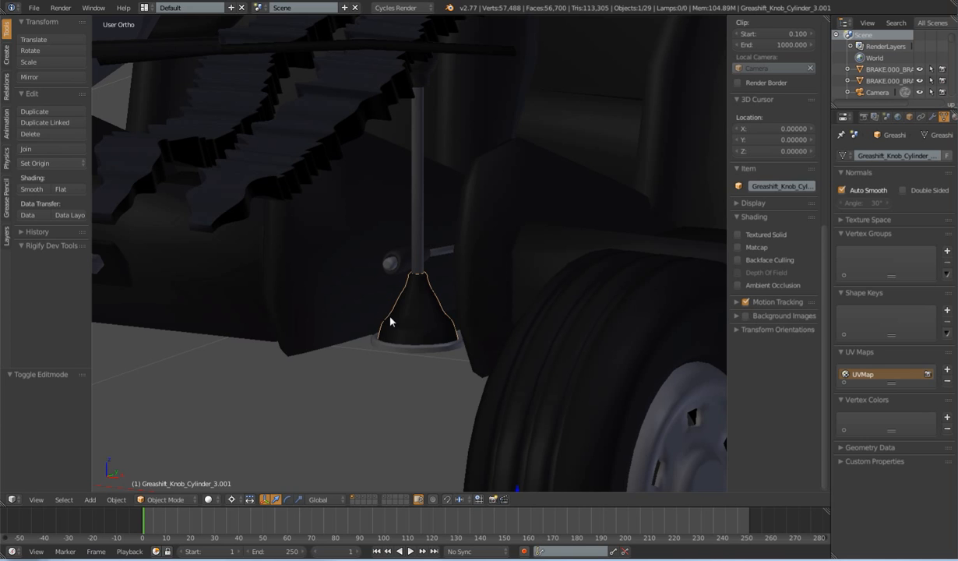
Separate the handbrake's rounded boot from its lever using the boot's linked geometry
middle_drag(527, 252, 456, 272)
right_click(458, 262)
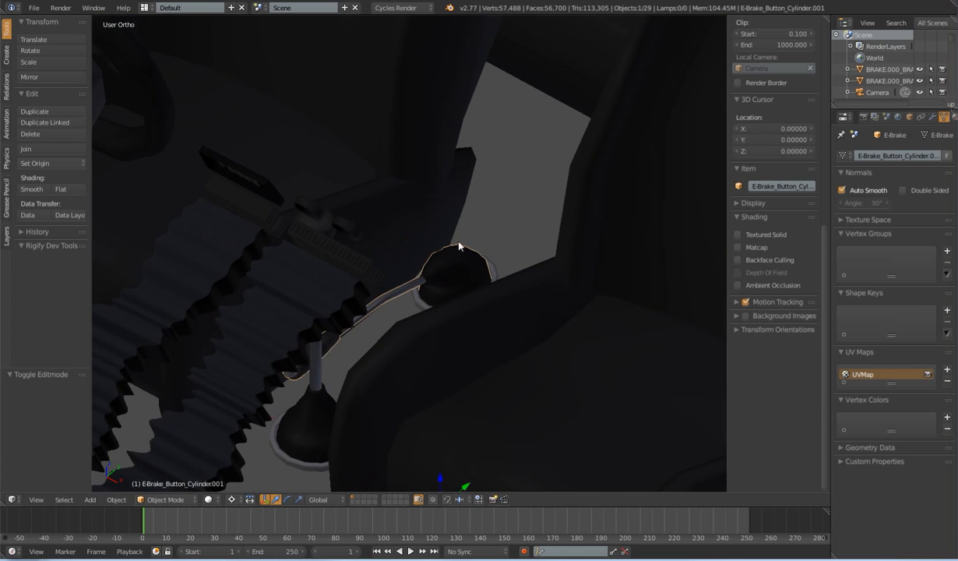
key(Tab)
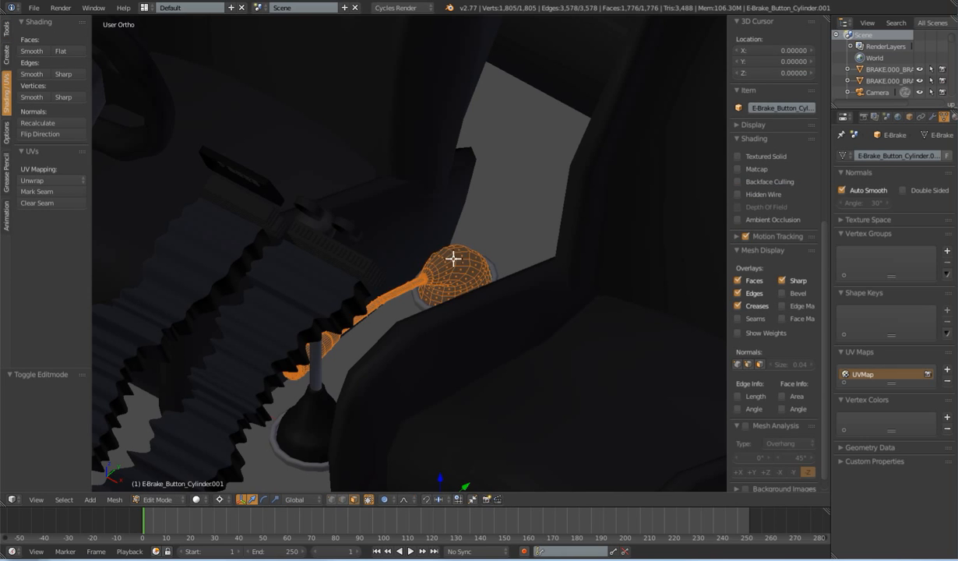
right_click(451, 260)
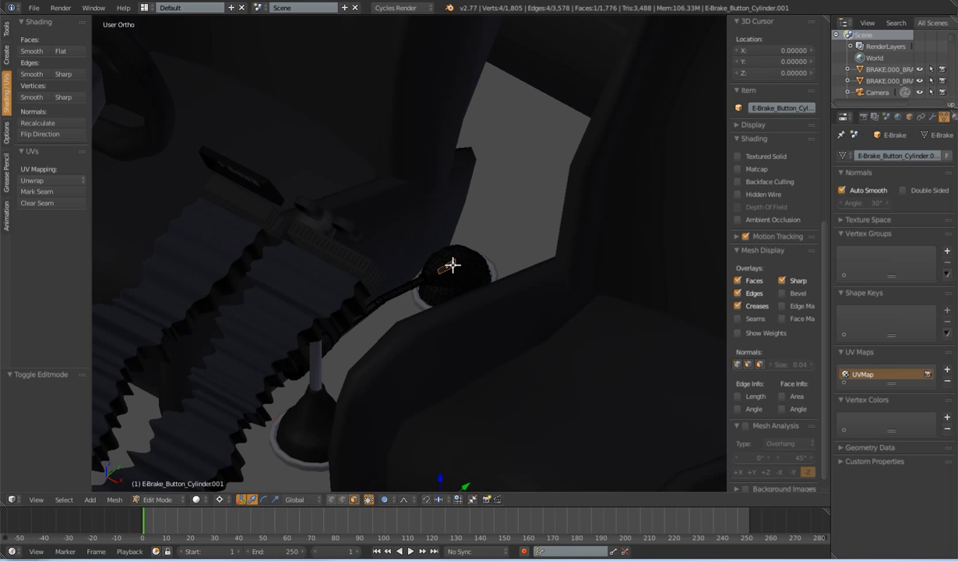
key(ctrl+l)
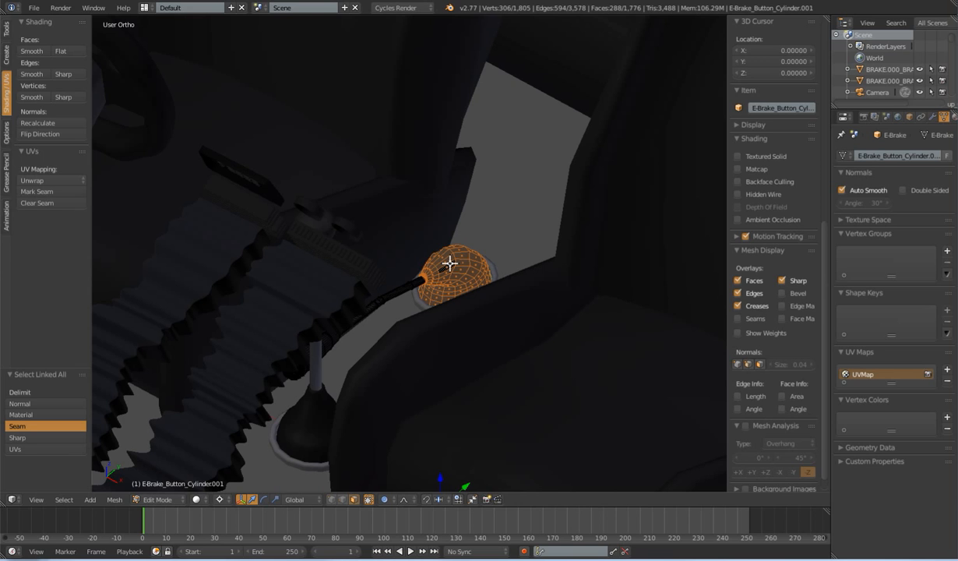
key(p)
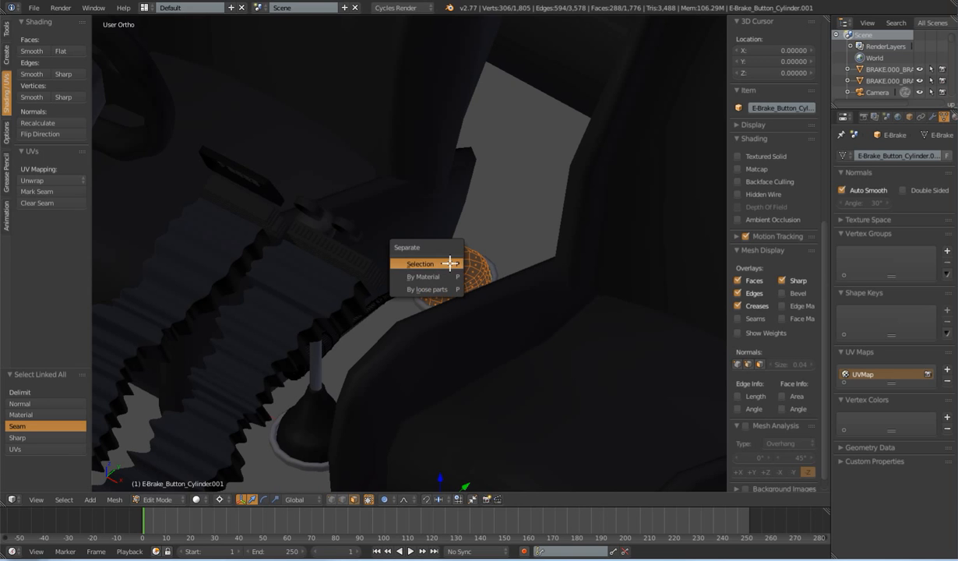
click(450, 264)
middle_drag(454, 304, 419, 293)
key(Tab)
Select the handbrake lever, metal base ring and boot individually to check their separation
middle_drag(454, 254, 468, 243)
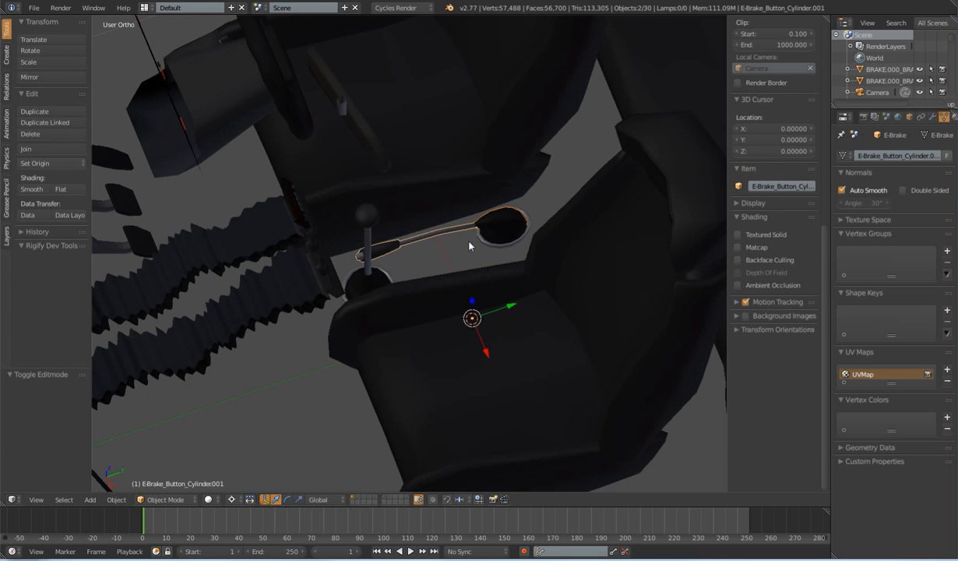
right_click(438, 224)
right_click(443, 237)
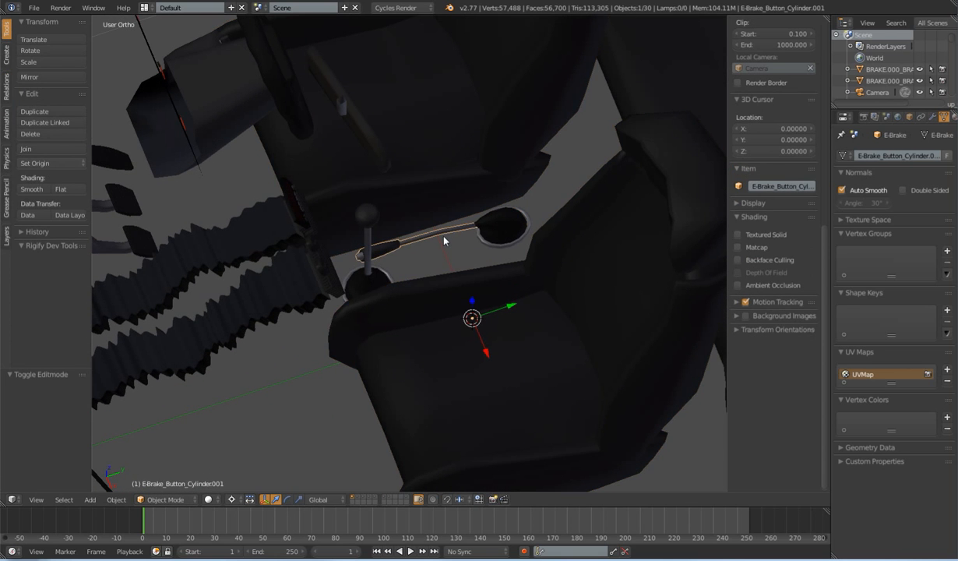
right_click(486, 247)
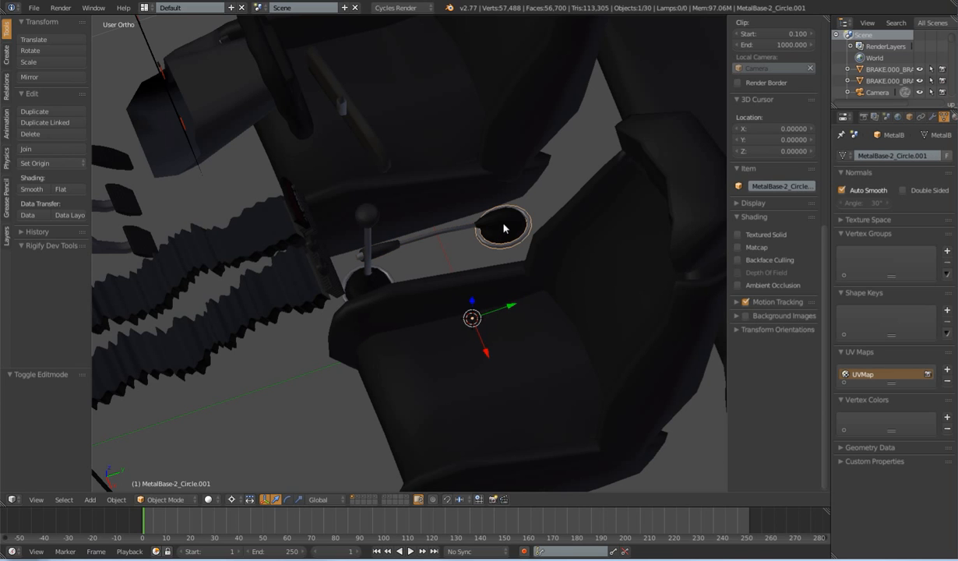
right_click(504, 227)
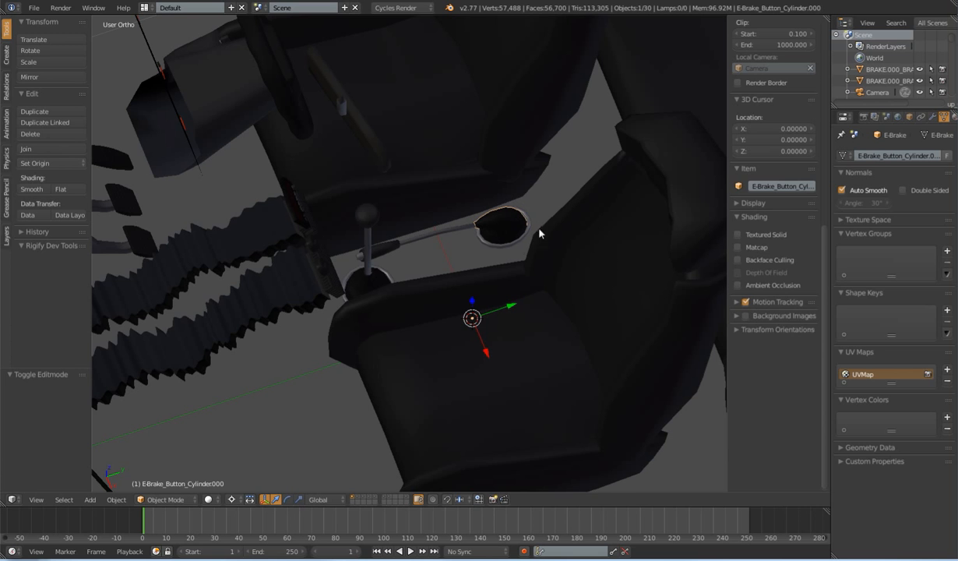
Open the dashboard gauge needles' mesh in Edit Mode with all geometry selected and examine its face count
scroll(455, 249, down, 8)
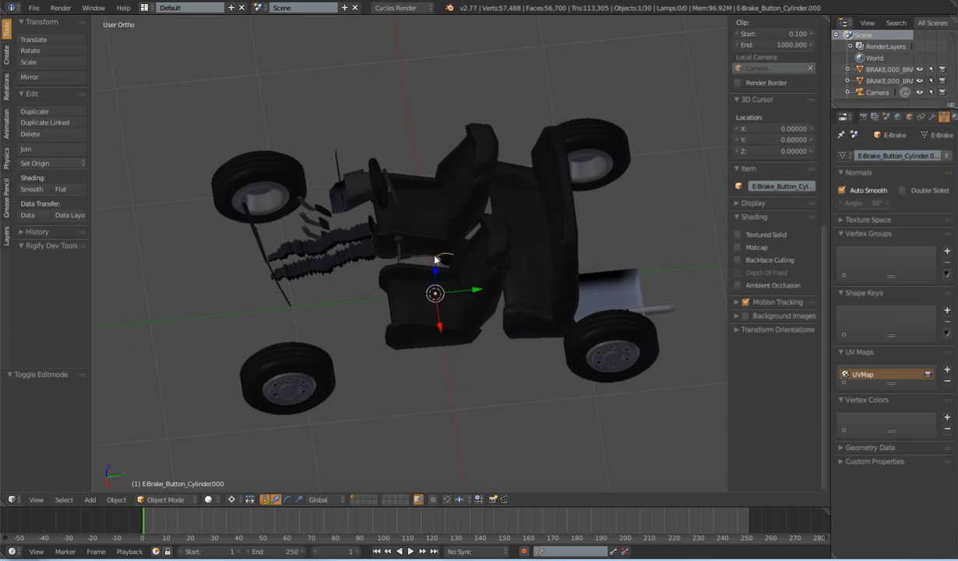
middle_drag(437, 265, 448, 291)
scroll(449, 291, up, 10)
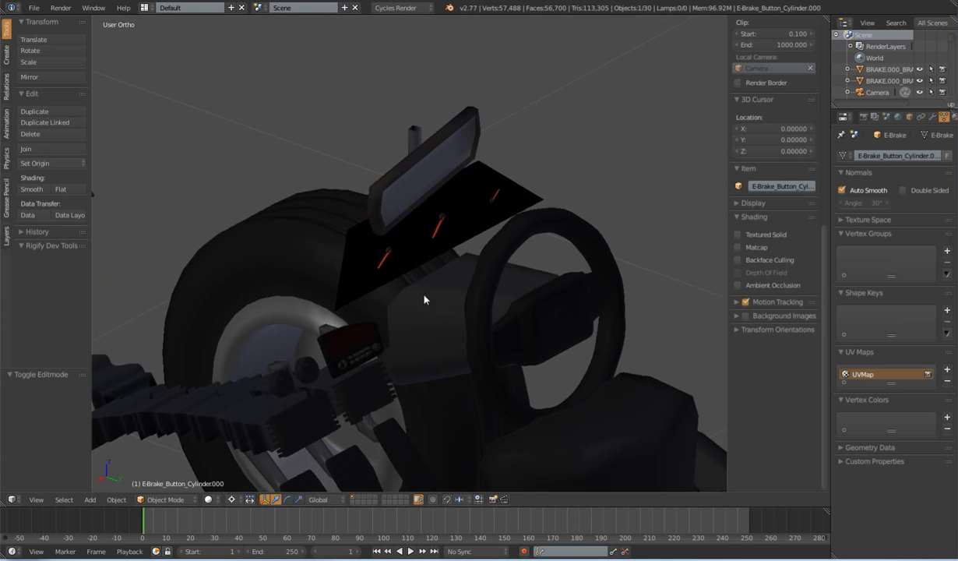
scroll(438, 268, up, 3)
right_click(335, 250)
middle_drag(422, 288, 466, 306)
scroll(466, 307, up, 3)
key(Tab)
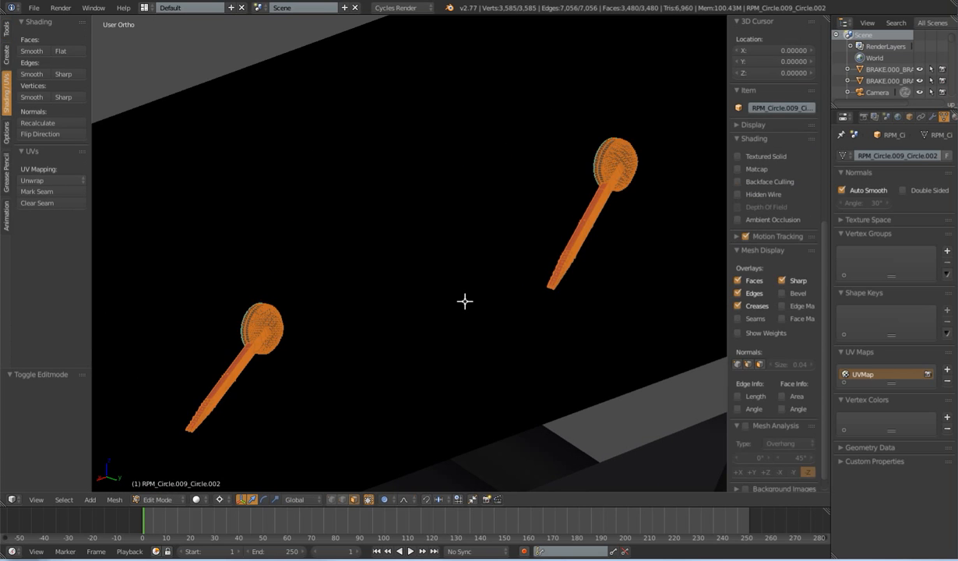
key(a)
key(a)
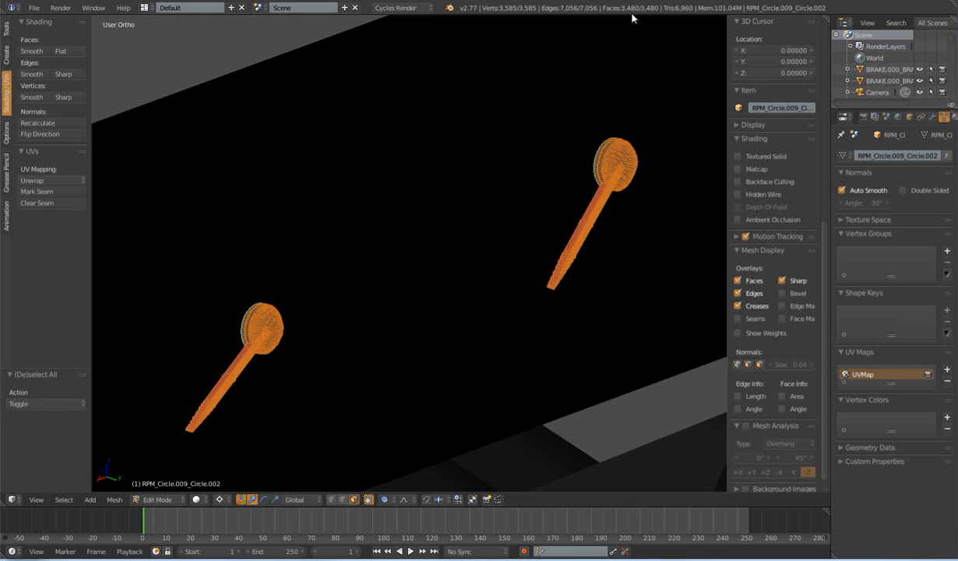
Open the front seats' mesh in Edit Mode with all geometry selected and examine its face count
middle_drag(554, 128, 585, 340)
scroll(521, 256, down, 5)
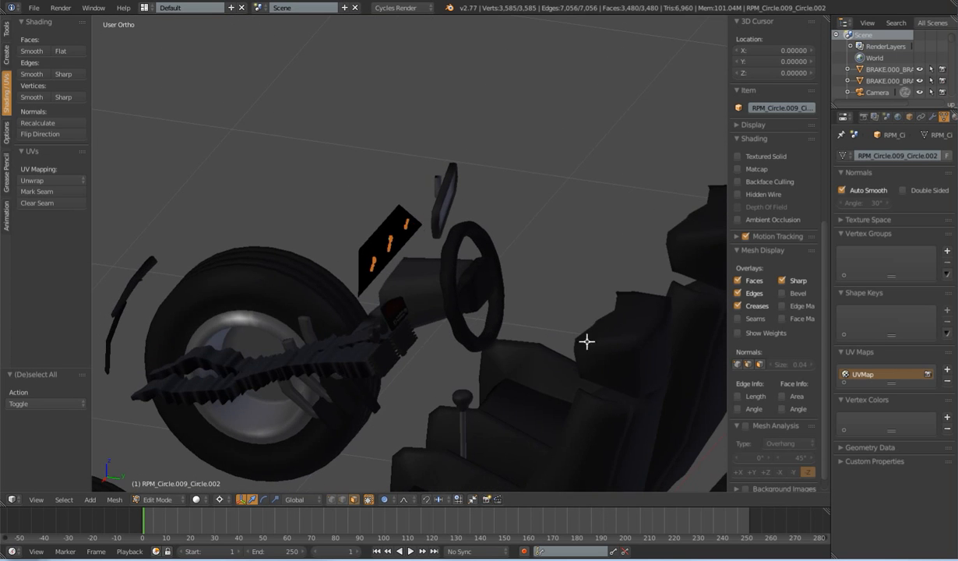
key(Tab)
right_click(634, 350)
scroll(631, 350, down, 3)
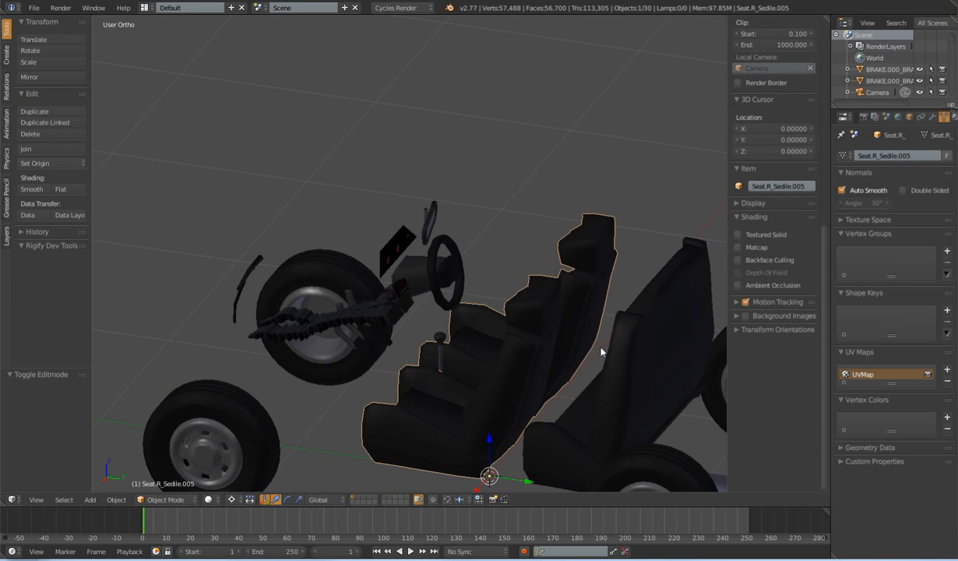
key(Tab)
key(a)
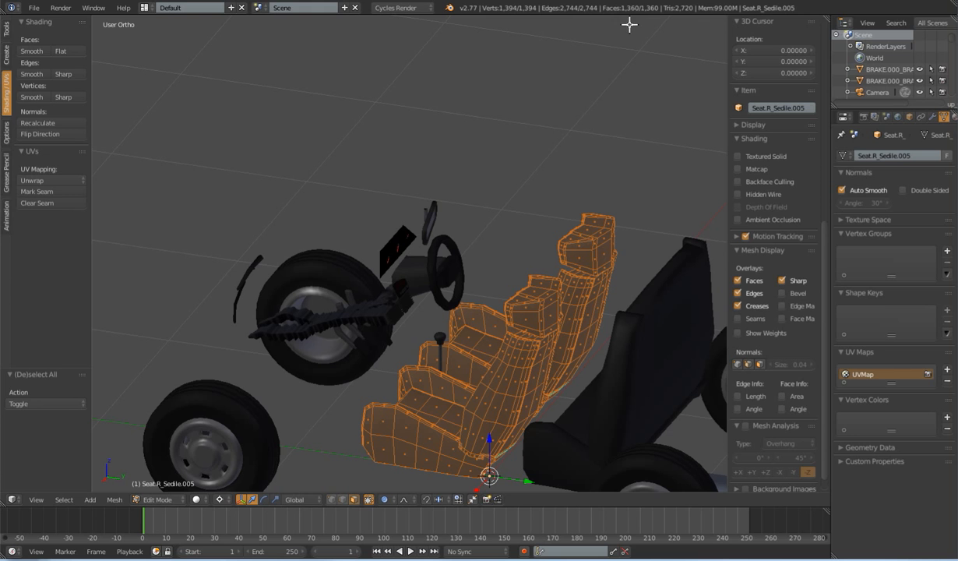
key(Tab)
Reopen the dashboard gauge needles' mesh in Edit Mode and inspect the wireframe density of the needles and their round hubs up close
middle_drag(536, 264, 527, 302)
scroll(473, 318, up, 10)
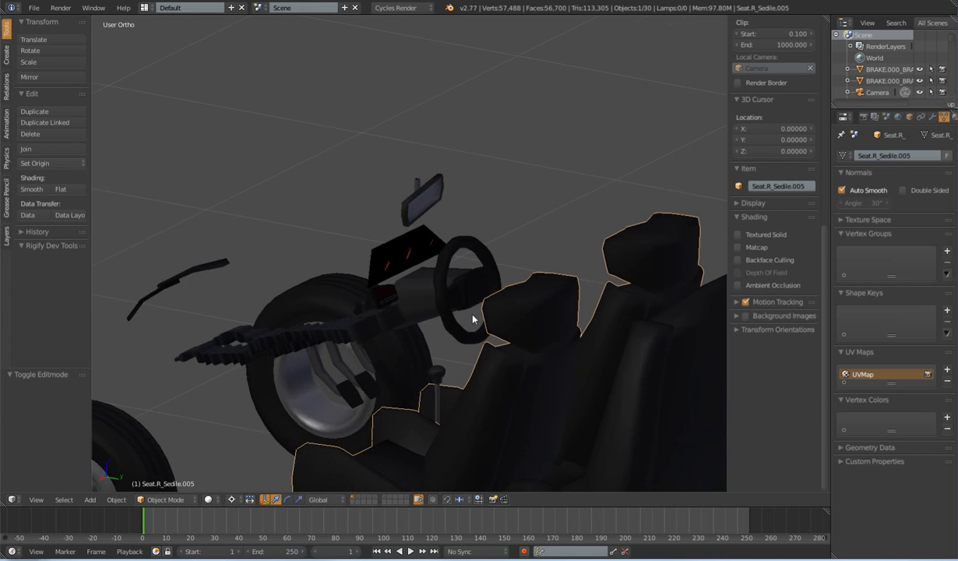
scroll(458, 252, up, 5)
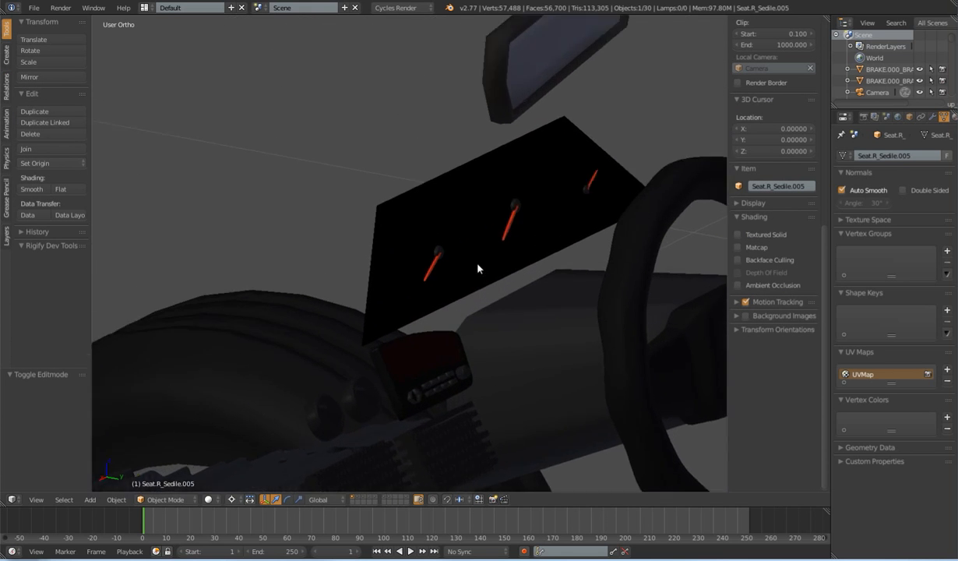
right_click(459, 253)
key(Tab)
scroll(527, 277, up, 5)
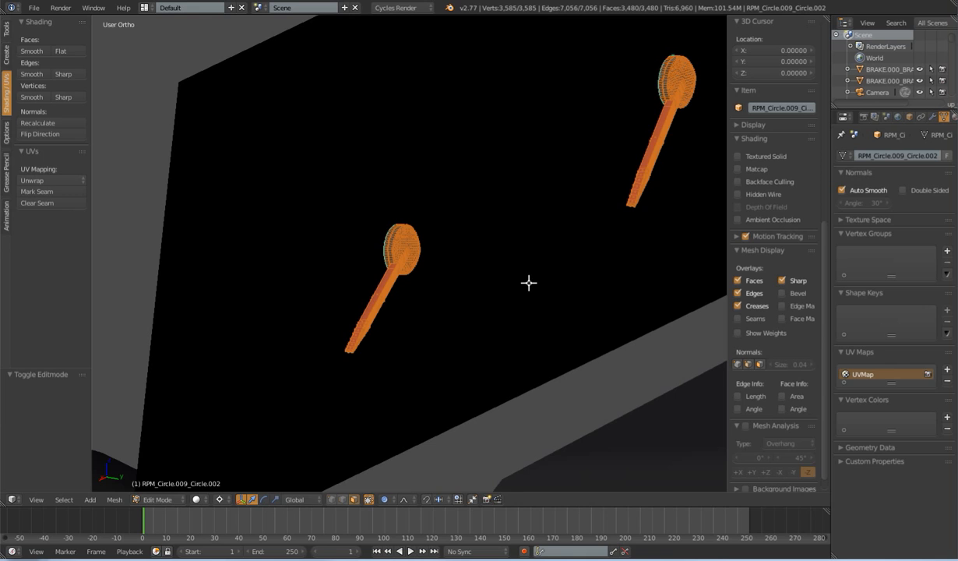
scroll(529, 283, up, 2)
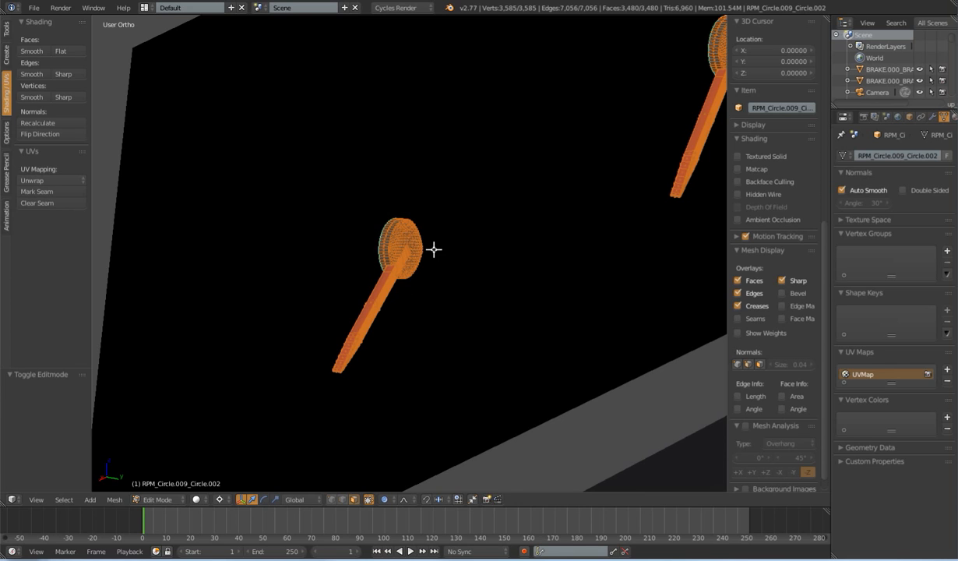
middle_drag(440, 289, 446, 290)
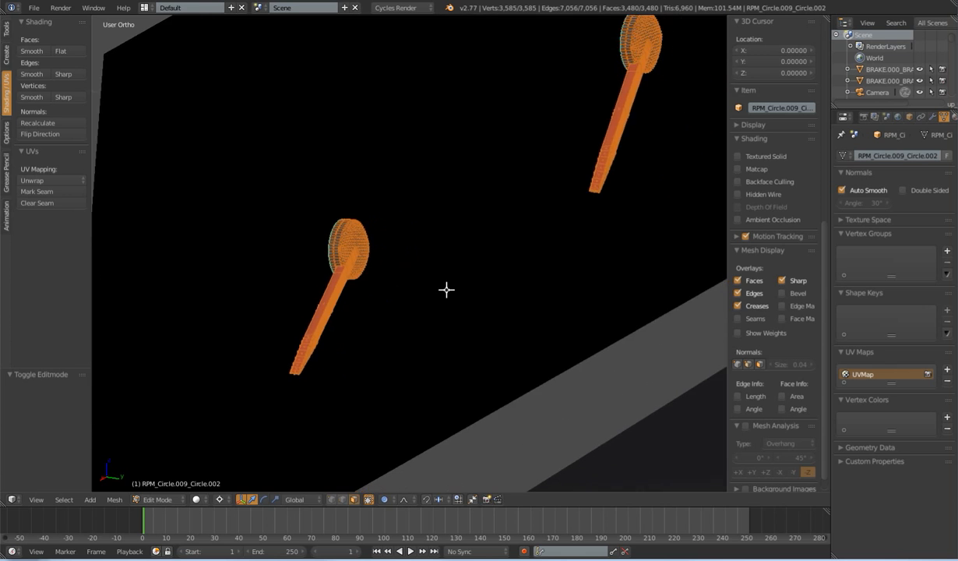
scroll(446, 290, down, 6)
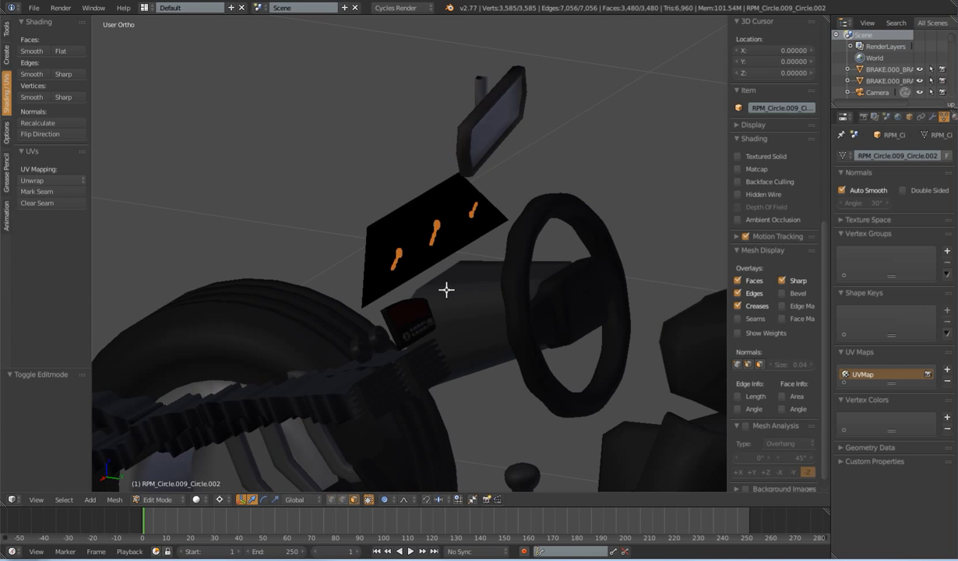
middle_drag(443, 295, 463, 298)
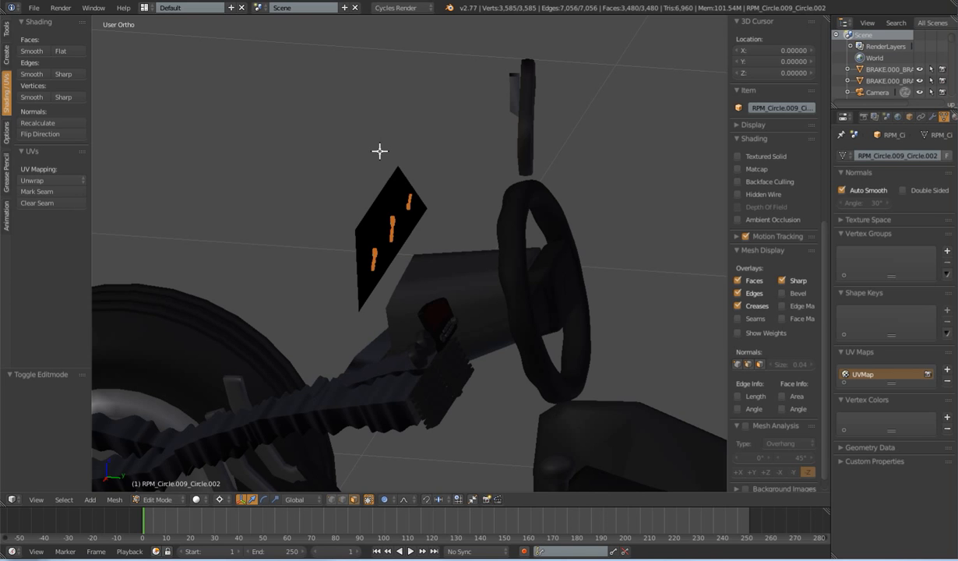
scroll(444, 244, up, 6)
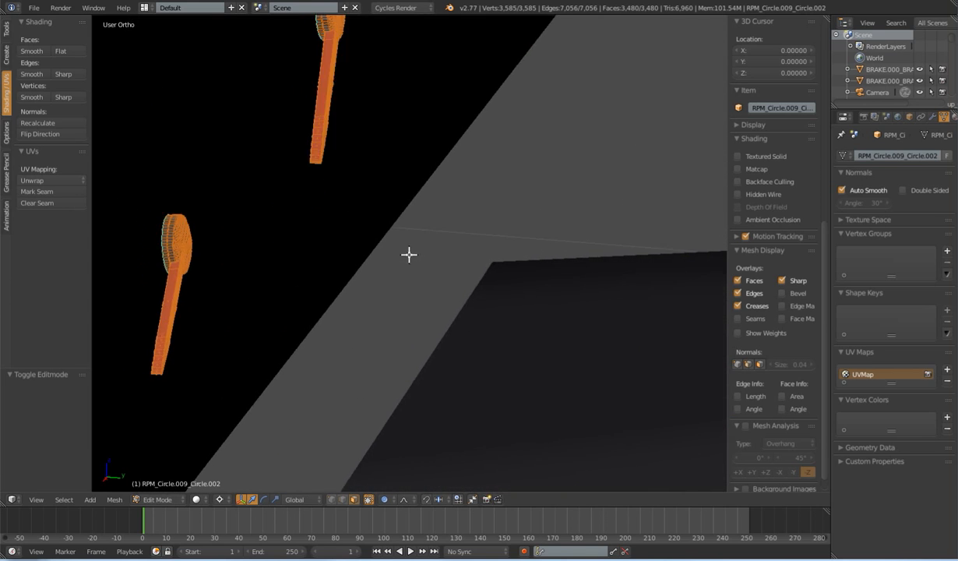
scroll(409, 254, up, 4)
scroll(450, 310, up, 5)
shift+middle_drag(411, 300, 480, 302)
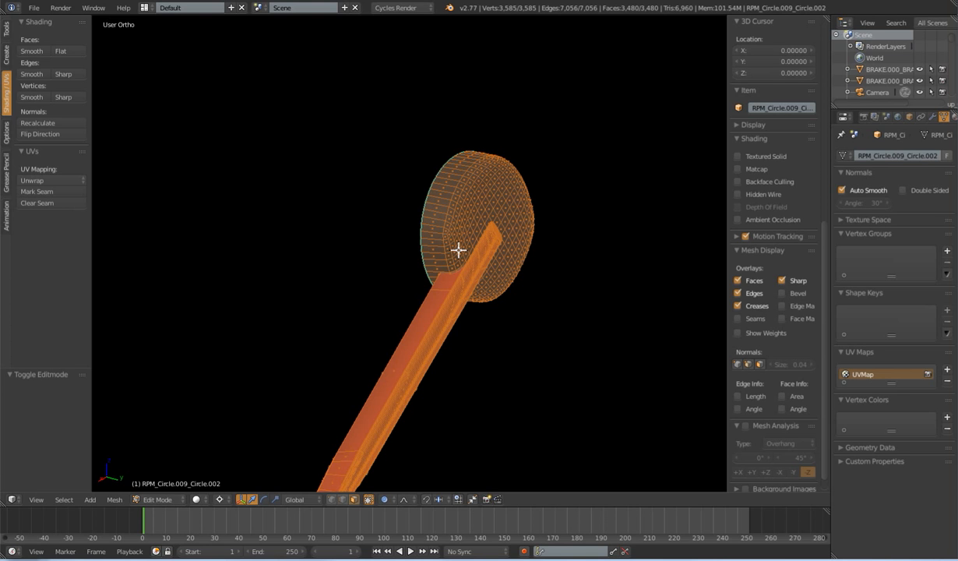
Open the car radio's mesh in Edit Mode and select the linked geometry of its round ridged knob to check the face count
scroll(458, 249, down, 10)
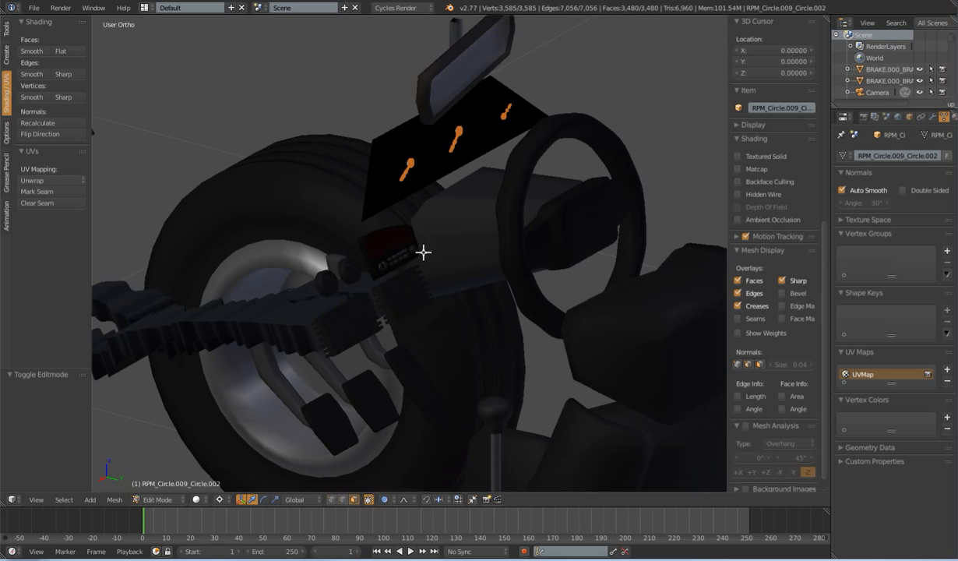
scroll(423, 248, up, 10)
key(Tab)
right_click(424, 243)
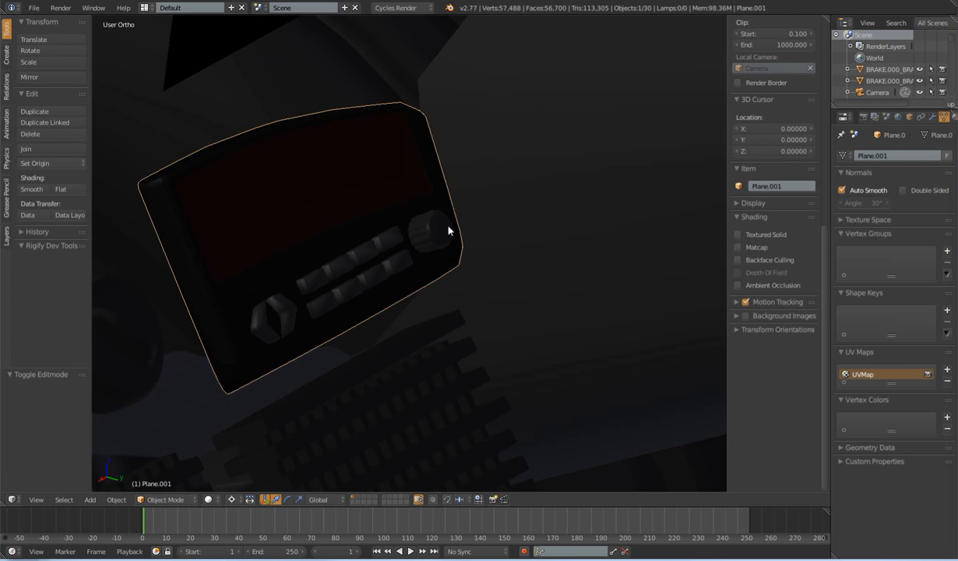
key(Tab)
scroll(471, 255, up, 6)
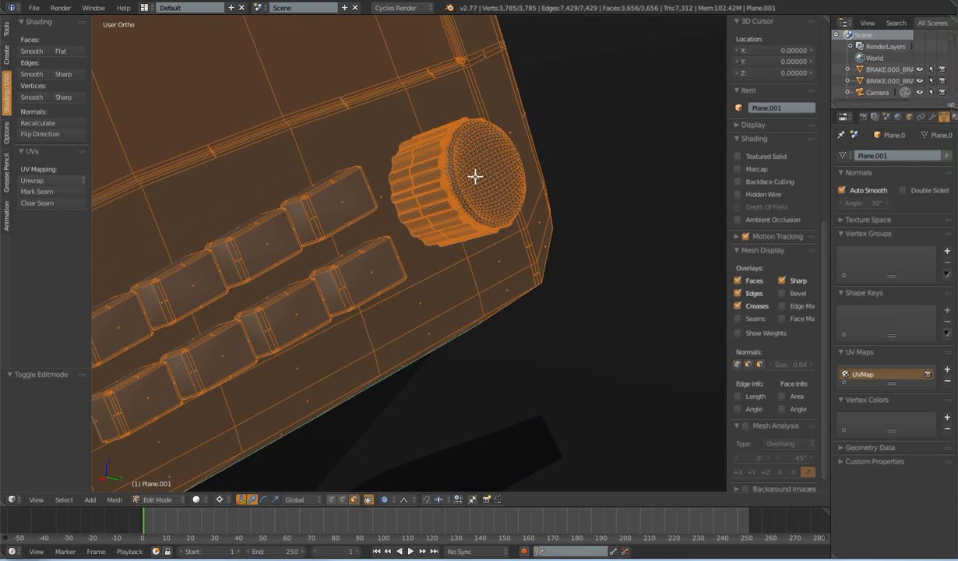
right_click(475, 177)
key(ctrl+l)
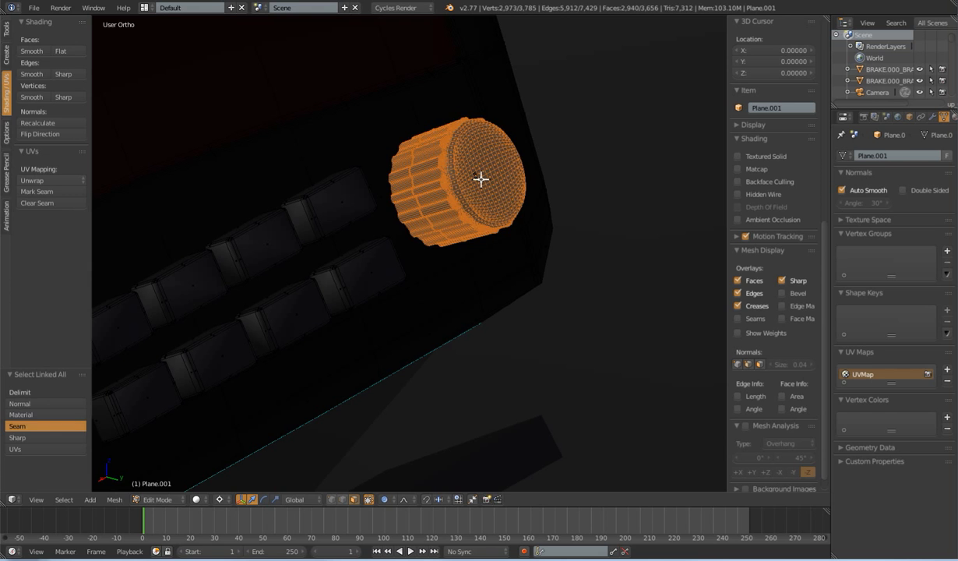
Examine the mesh density across the selected radio knob's face, rim and ridged side
key(KP_Decimal)
shift+middle_drag(487, 267, 483, 288)
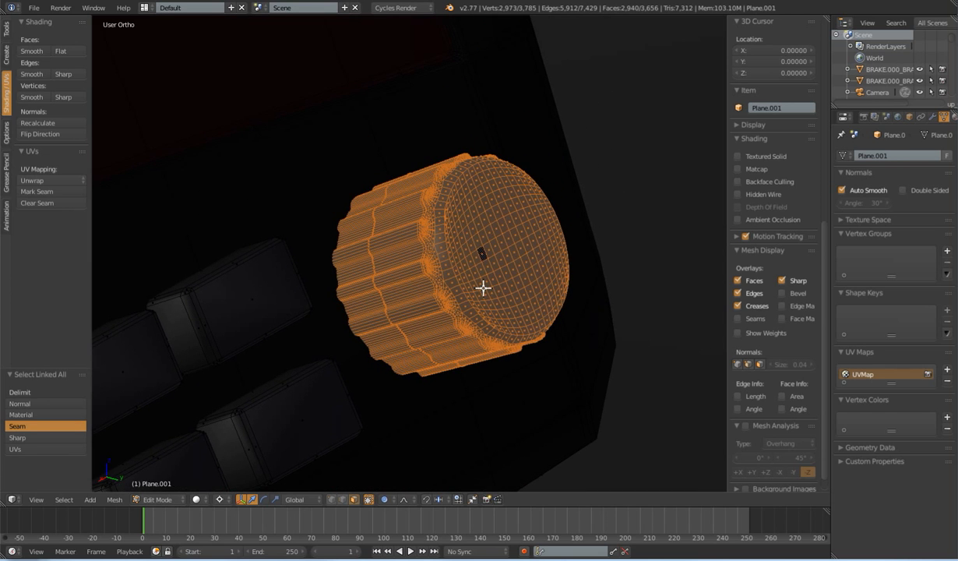
scroll(483, 288, up, 1)
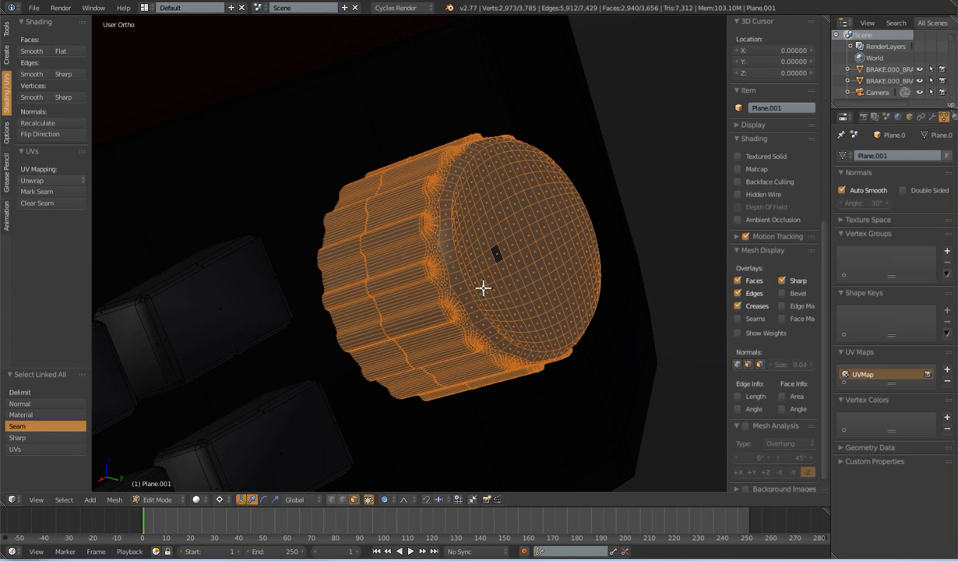
scroll(483, 289, up, 1)
middle_drag(520, 265, 511, 267)
shift+middle_drag(384, 345, 532, 236)
shift+middle_drag(440, 261, 543, 235)
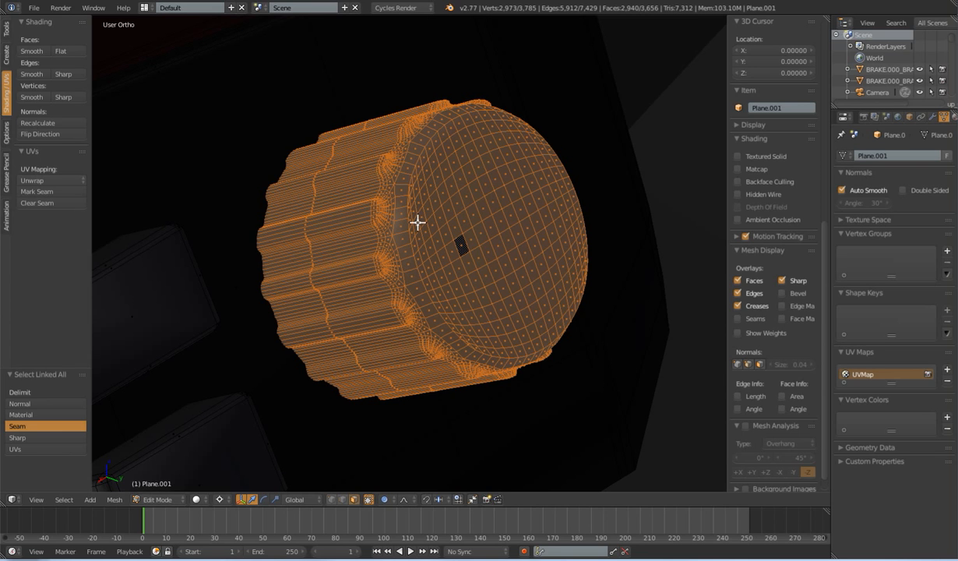
scroll(434, 222, down, 3)
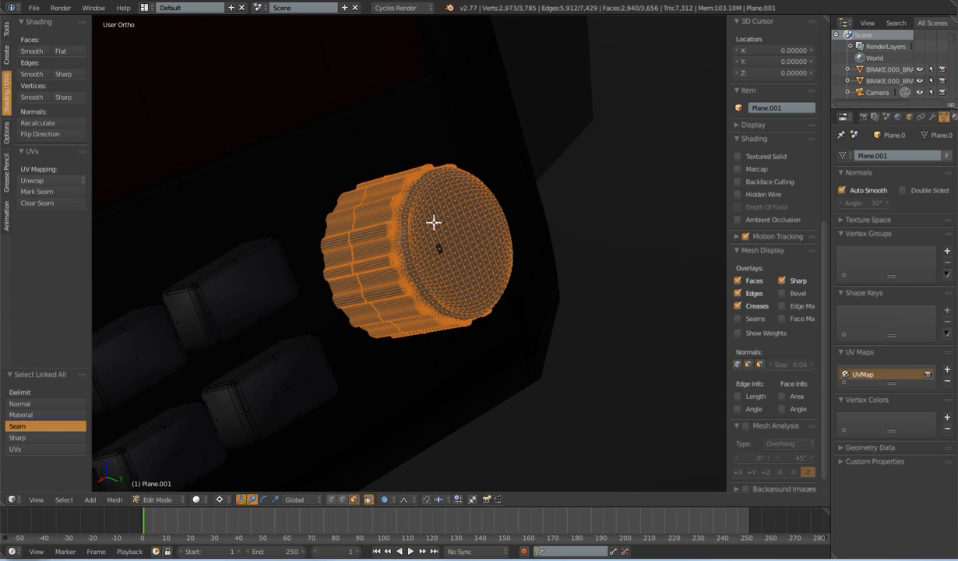
scroll(434, 222, down, 2)
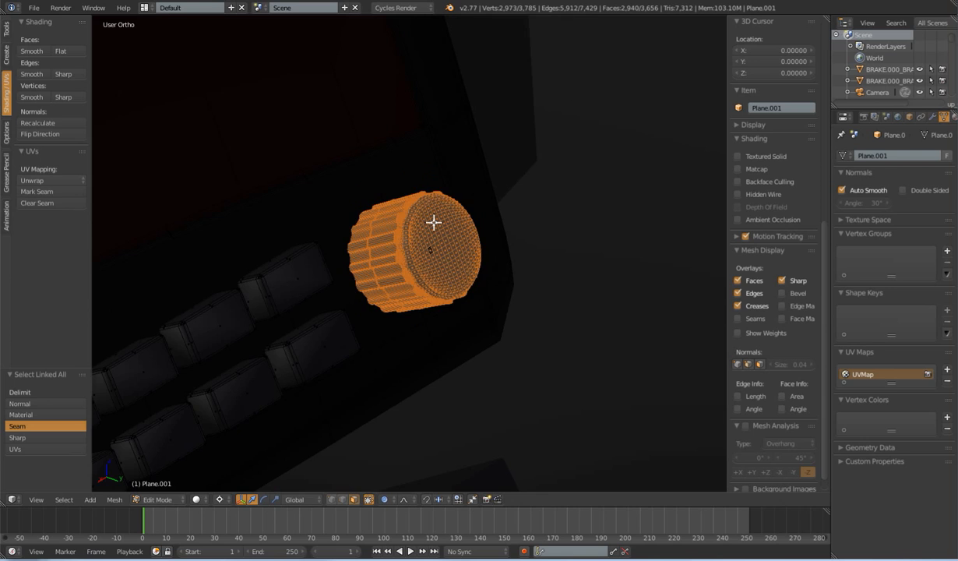
scroll(433, 222, down, 2)
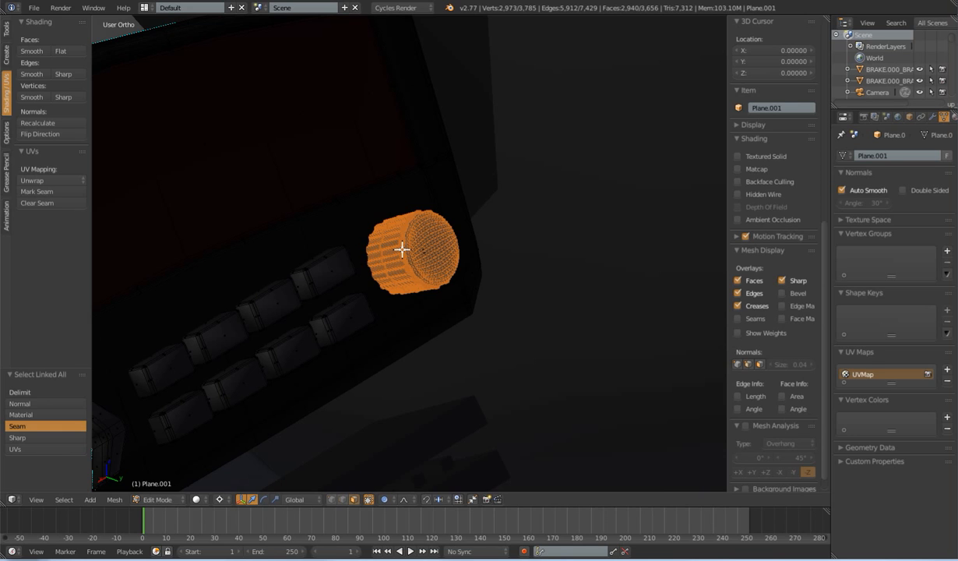
key(KP_Decimal)
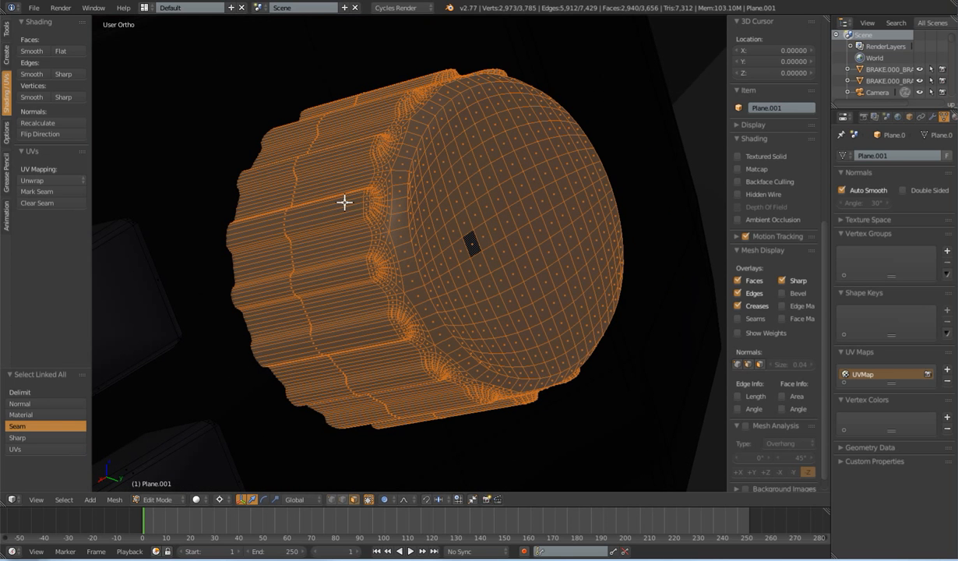
scroll(424, 230, down, 12)
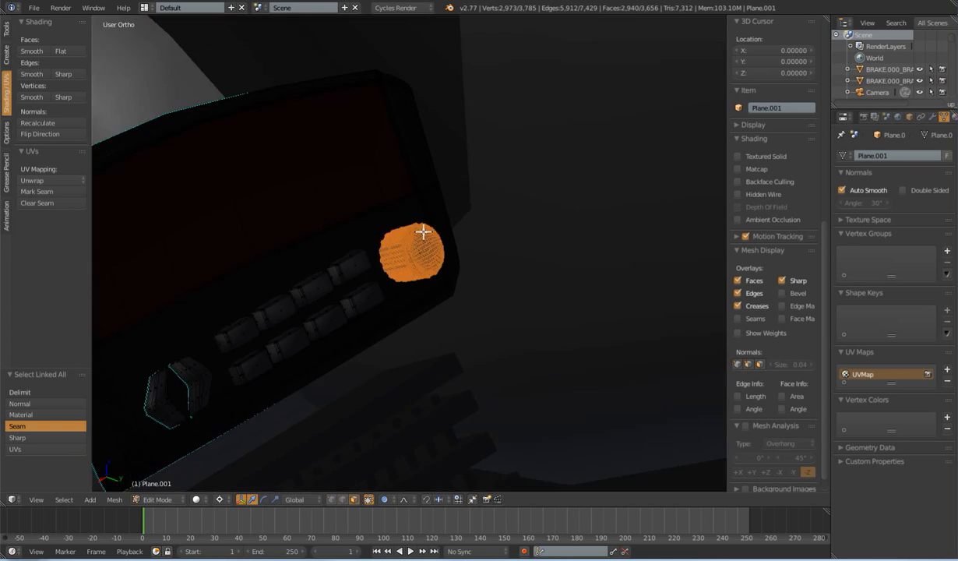
Inspect the front seats' wireframe in Edit Mode to compare their mesh density with the radio knob's, then return to Object Mode
scroll(424, 230, down, 8)
key(Tab)
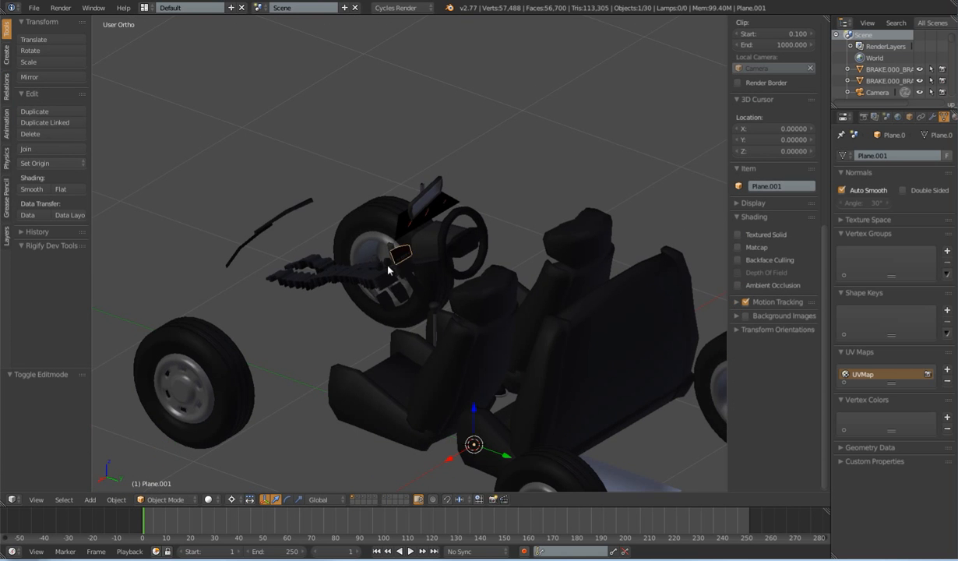
scroll(496, 234, up, 2)
middle_drag(496, 234, 418, 239)
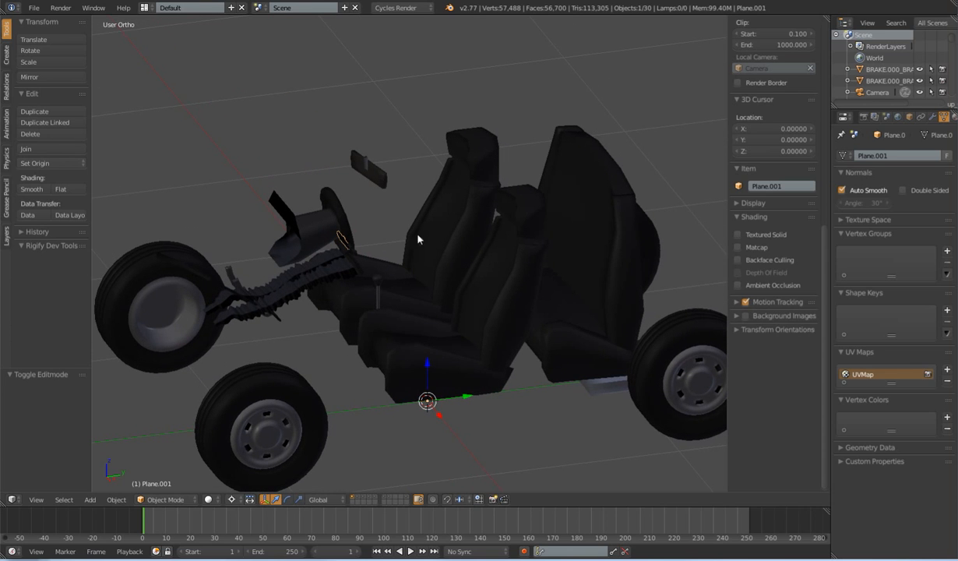
right_click(501, 258)
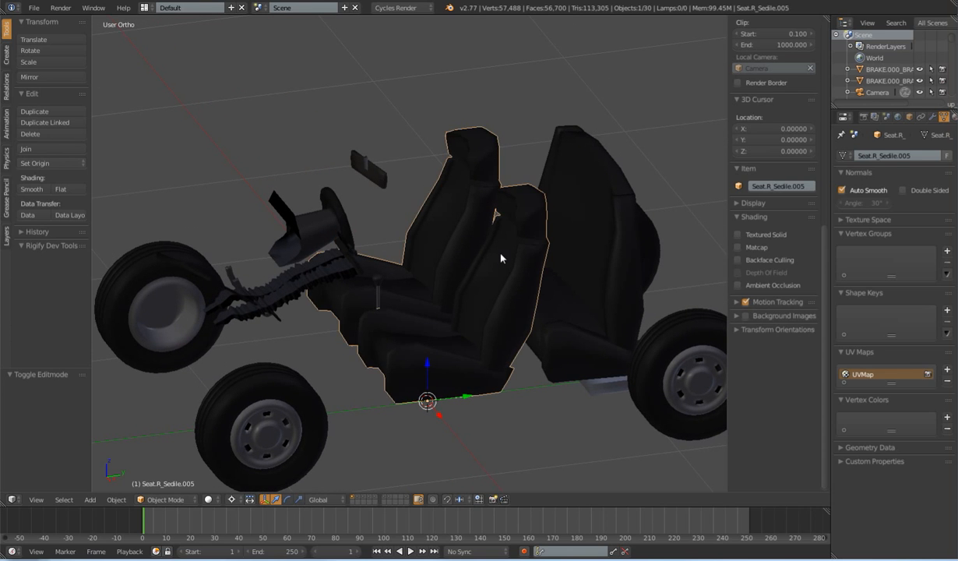
key(Tab)
middle_drag(487, 273, 527, 286)
scroll(527, 285, down, 2)
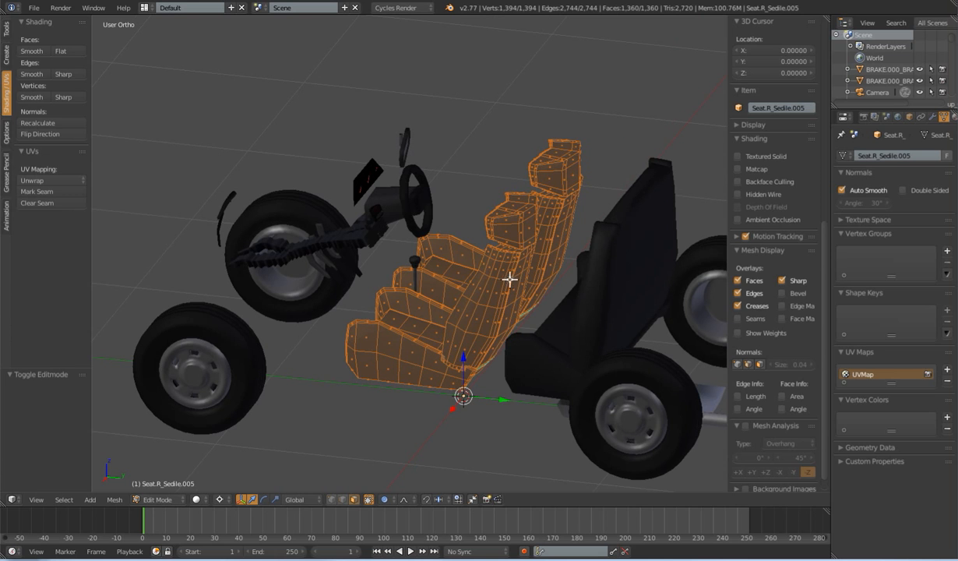
scroll(511, 278, down, 3)
key(Tab)
Examine the dashboard and radio up close in Object Mode, and the seats and wheels from several angles
middle_drag(513, 278, 517, 291)
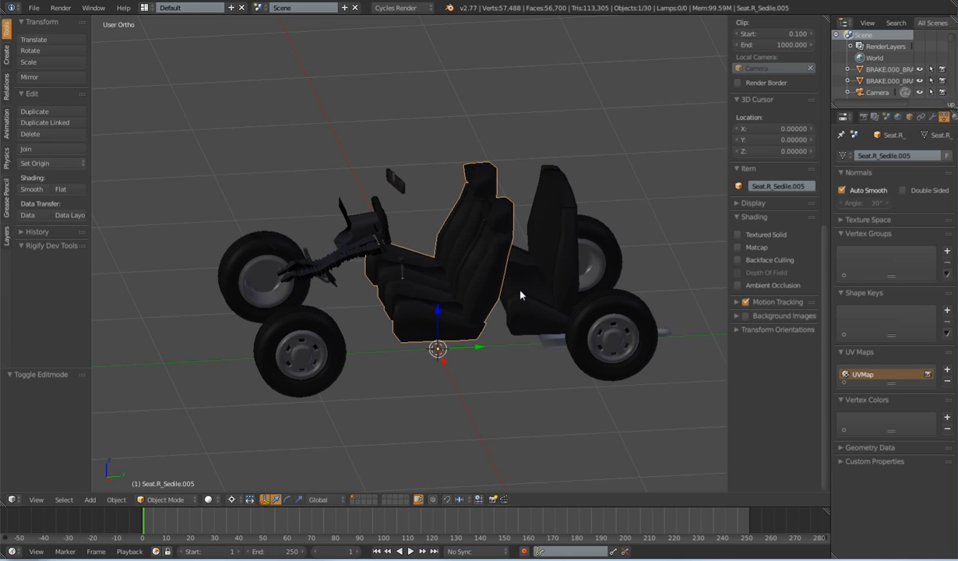
middle_drag(446, 270, 474, 280)
shift+middle_drag(458, 282, 471, 317)
scroll(486, 287, up, 3)
scroll(486, 290, up, 3)
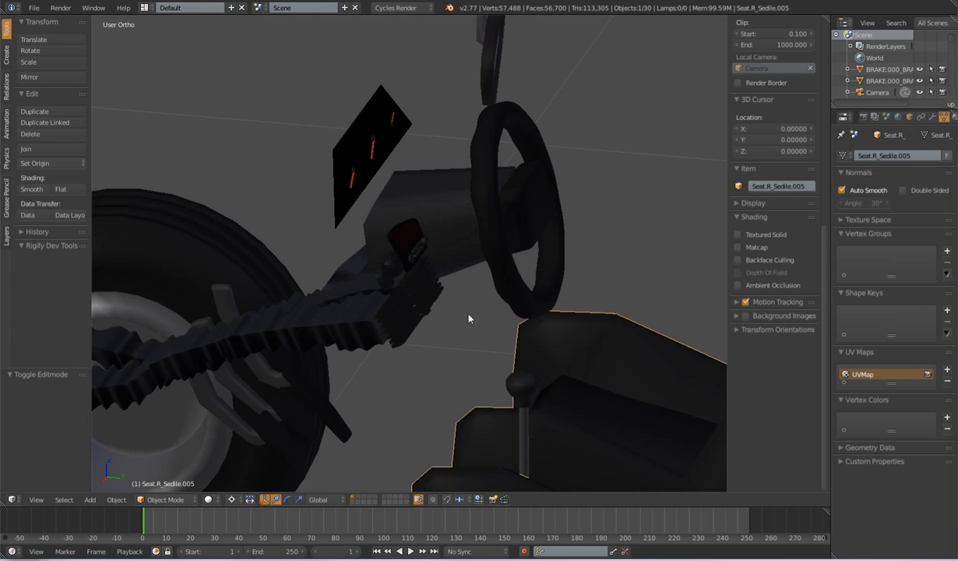
scroll(472, 310, up, 2)
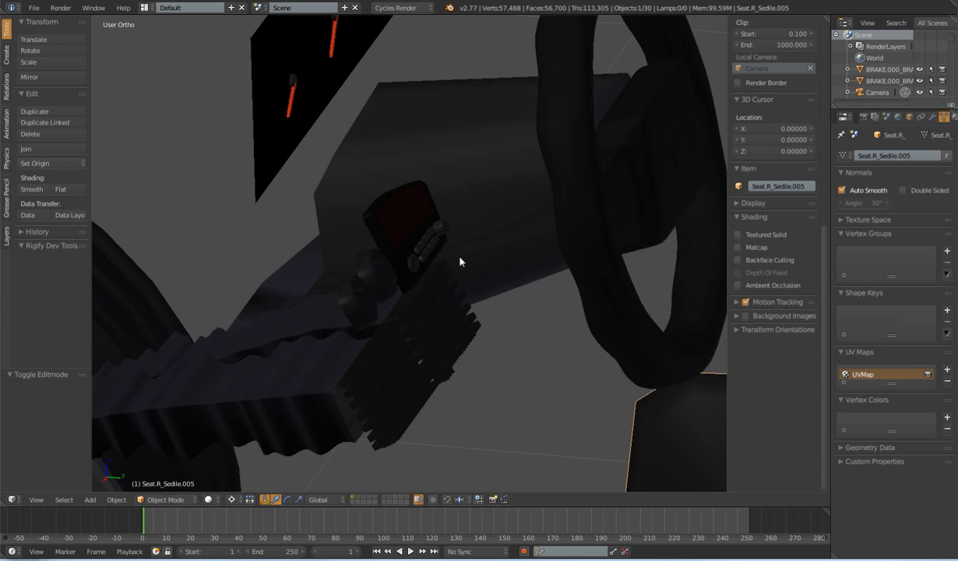
scroll(466, 271, down, 8)
middle_drag(477, 284, 489, 264)
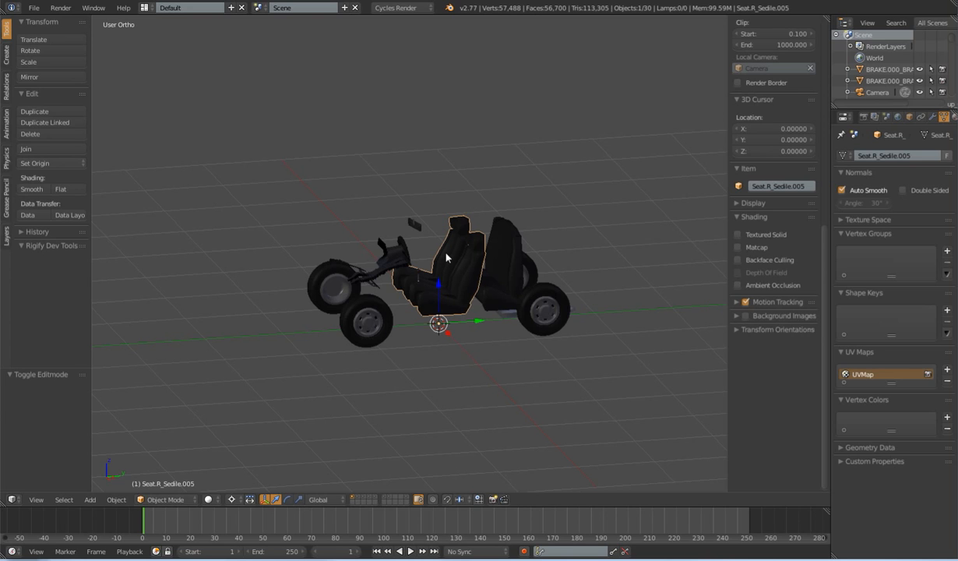
middle_drag(421, 266, 488, 288)
scroll(533, 321, up, 5)
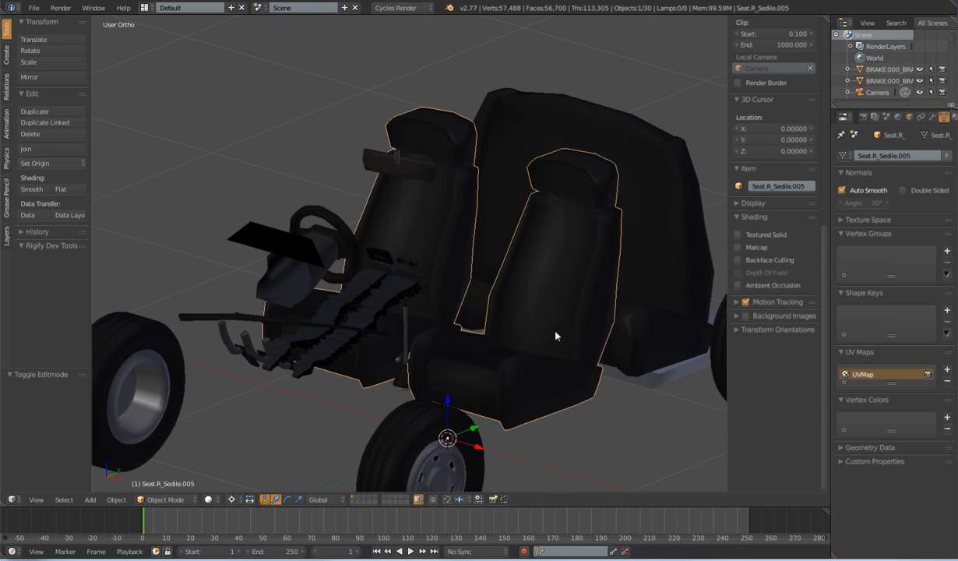
middle_drag(543, 344, 444, 288)
scroll(443, 293, down, 4)
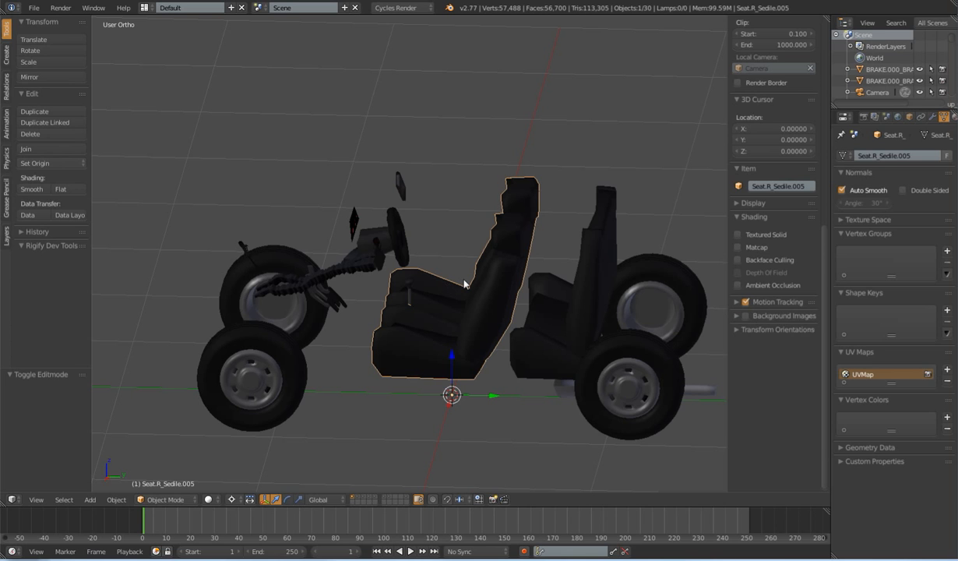
middle_drag(465, 284, 456, 287)
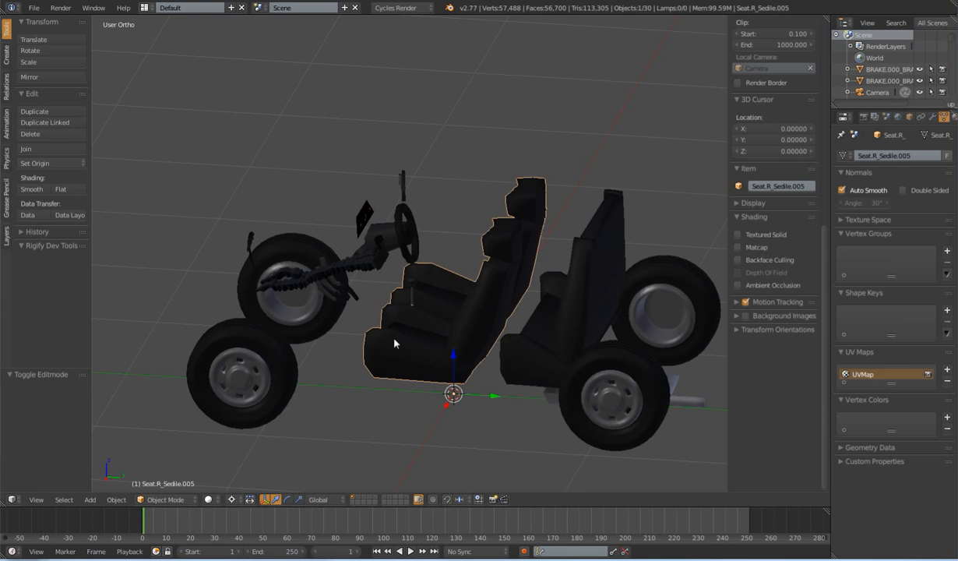
middle_drag(396, 339, 512, 284)
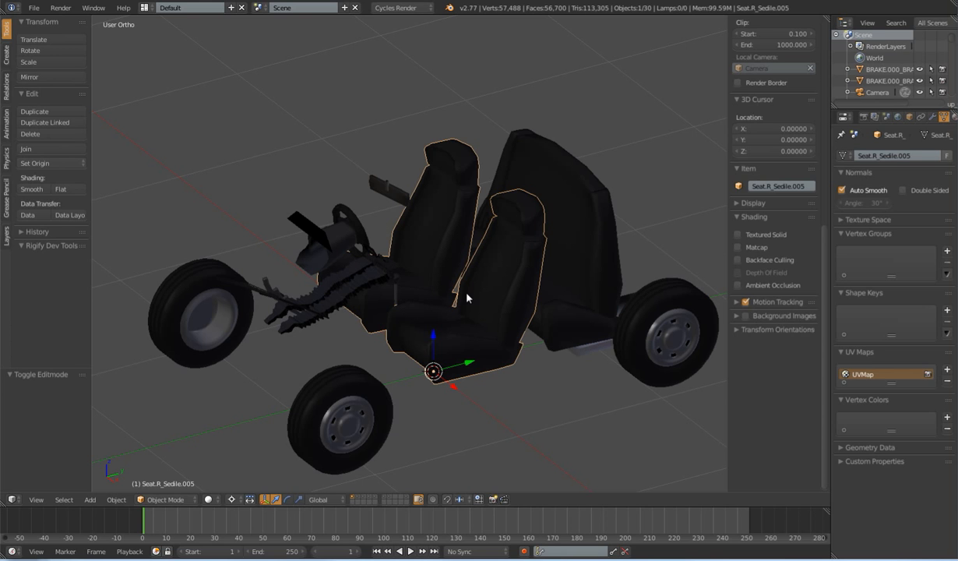
Select the rear wheel object on the near side of the car
scroll(467, 298, down, 5)
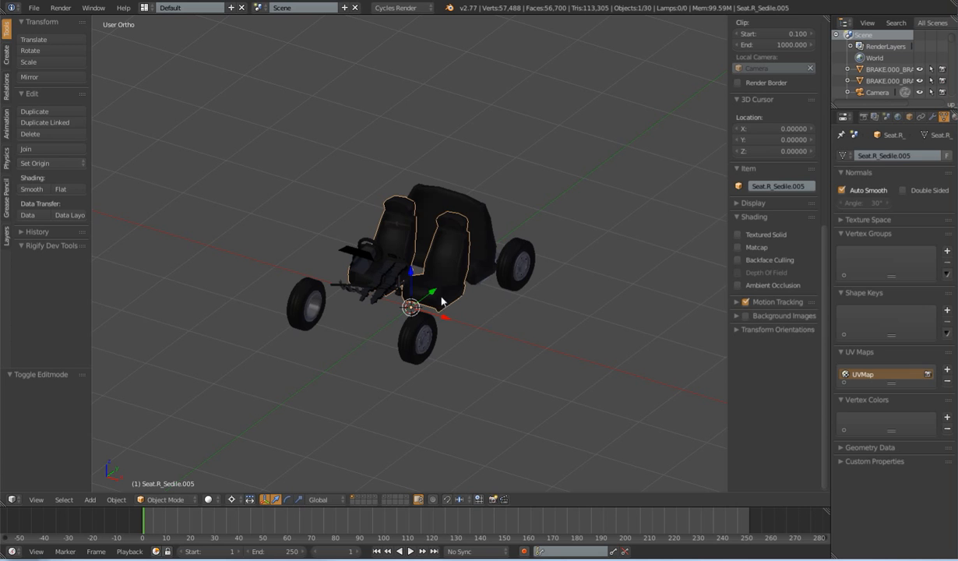
right_click(514, 248)
middle_drag(505, 329, 470, 343)
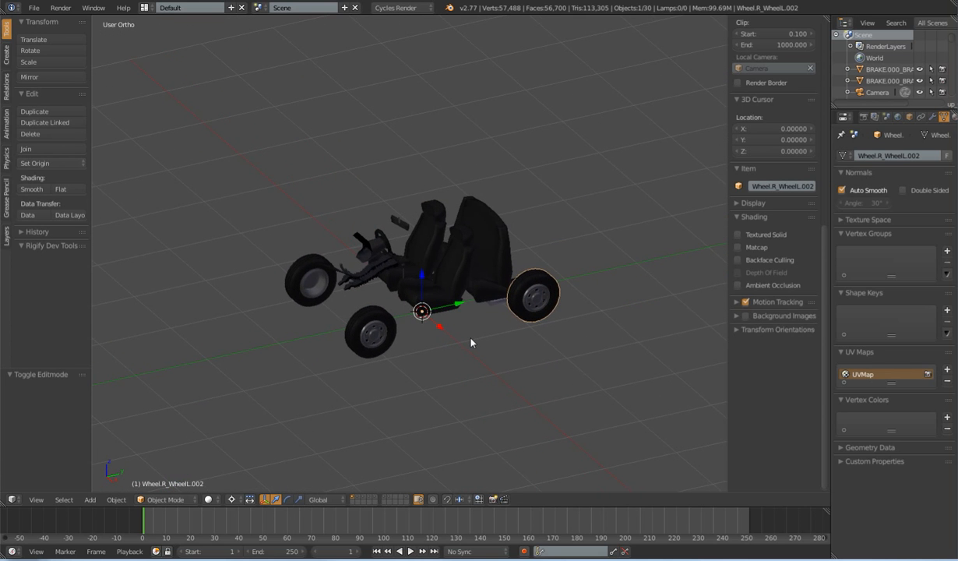